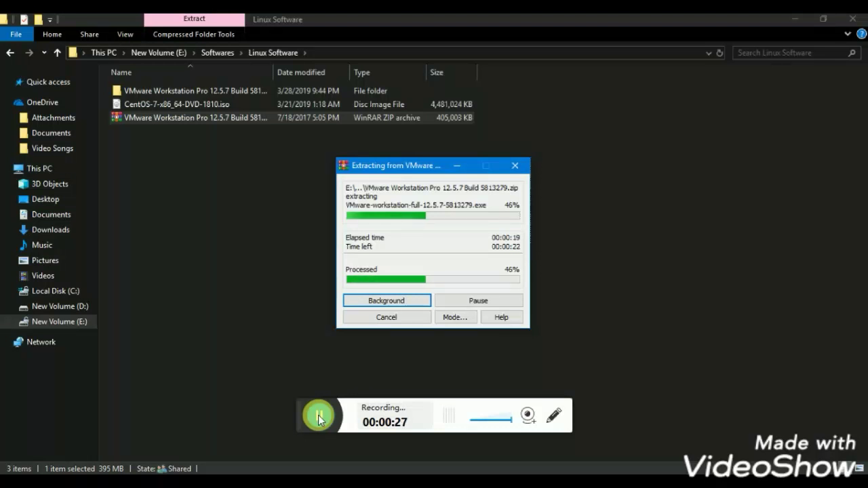
# Let the VMware Workstation Pro 12.5.7 archive finish extracting into its folder in Linux Software.
pyautogui.click(318, 417)
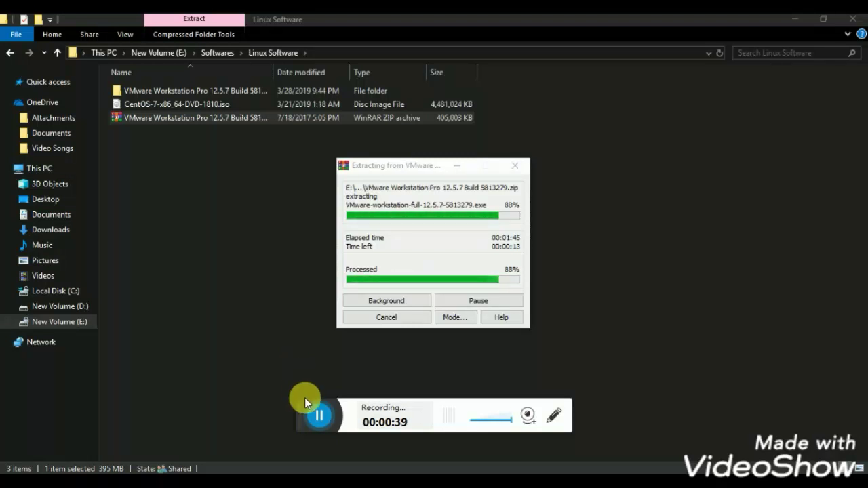
pyautogui.click(315, 417)
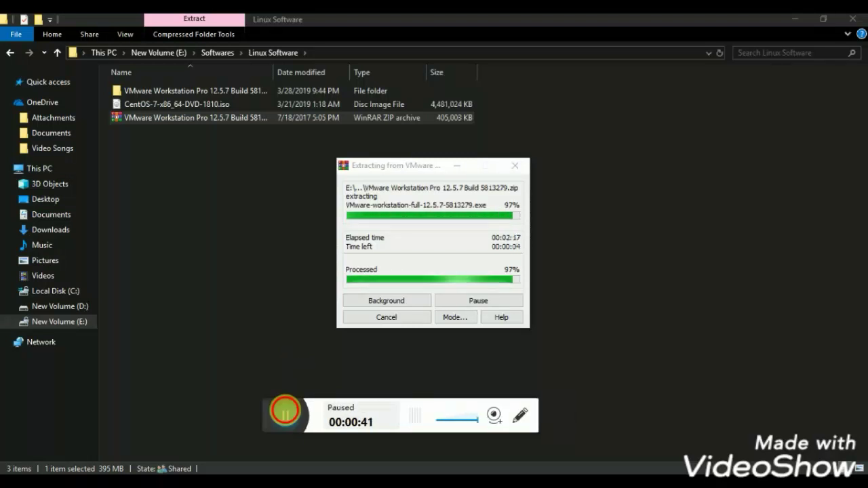
pyautogui.click(285, 410)
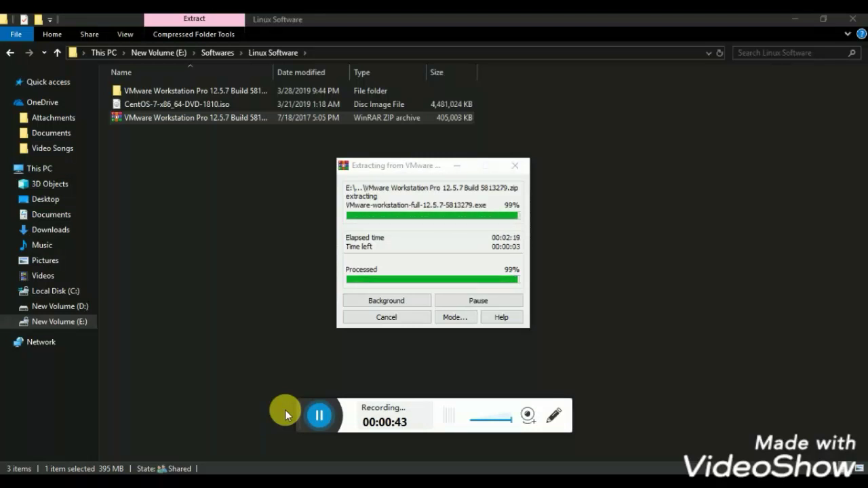
# Open Key.txt in the Key folder, select the first serial key line, then close Notepad.
pyautogui.doubleClick(176, 92)
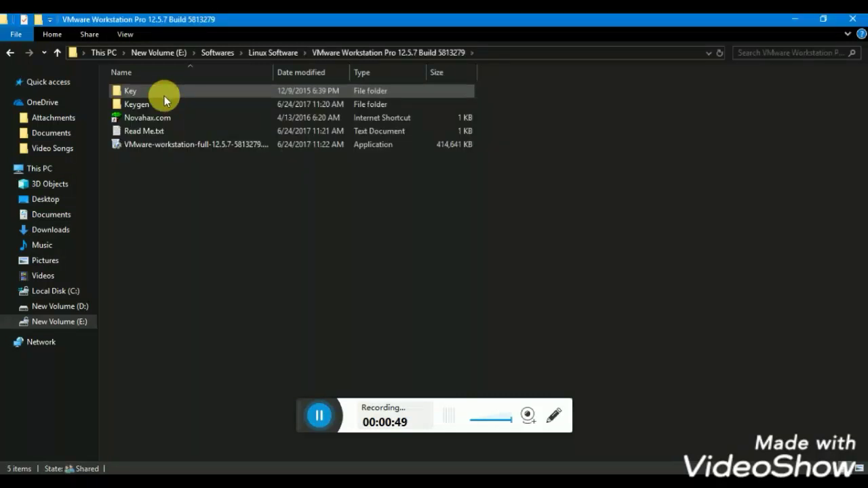
pyautogui.doubleClick(164, 96)
pyautogui.click(164, 96)
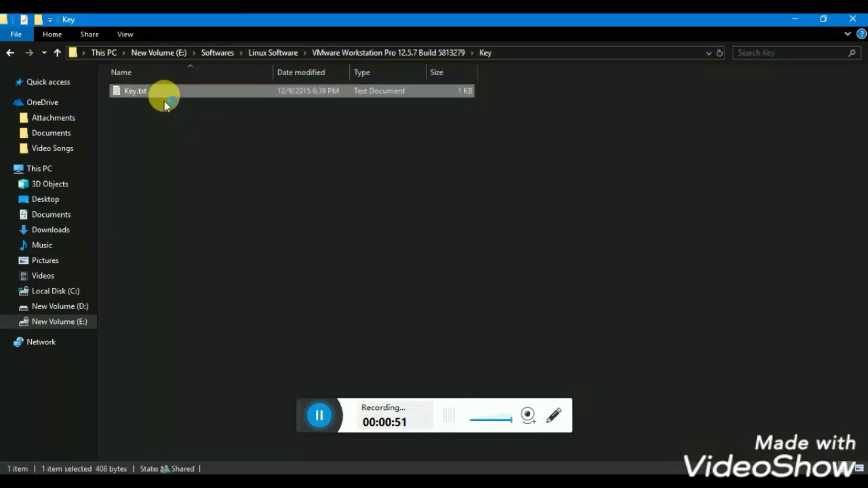
pyautogui.doubleClick(164, 97)
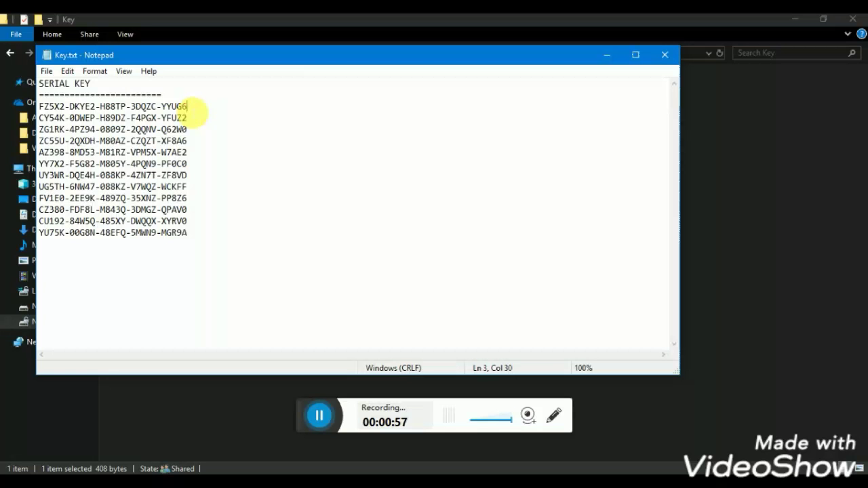
pyautogui.moveTo(187, 107); pyautogui.dragTo(34, 106)
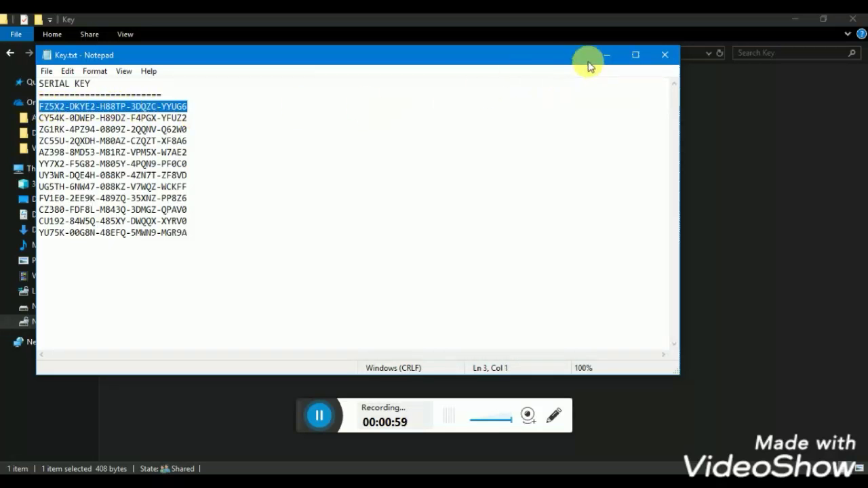
pyautogui.click(665, 54)
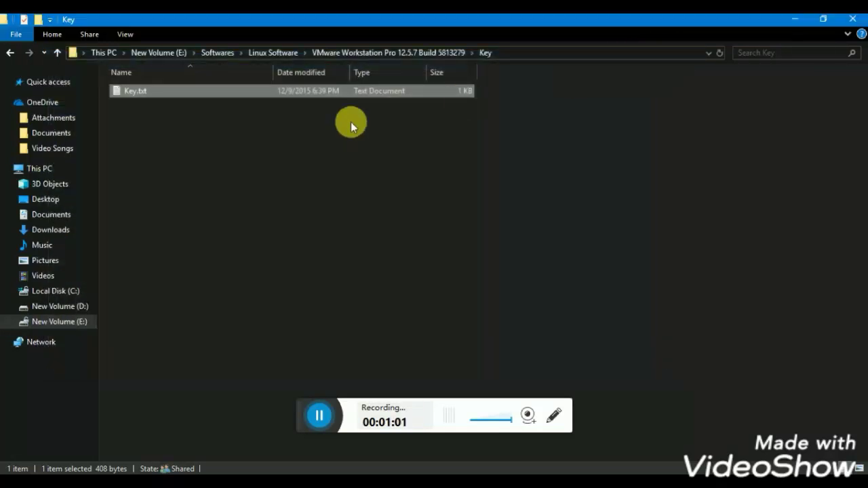
# Return to the VMware Workstation Pro 12.5.7 Build 5813279 folder and select the installer.
pyautogui.click(59, 52)
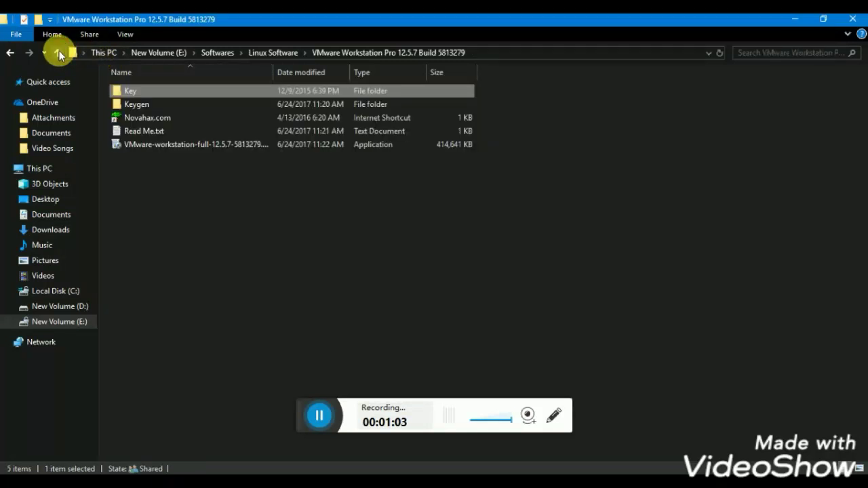
pyautogui.click(59, 52)
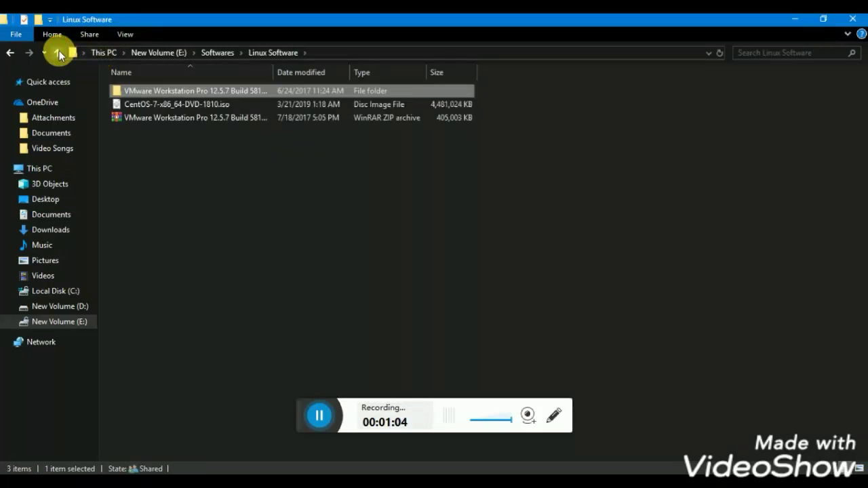
pyautogui.click(172, 119)
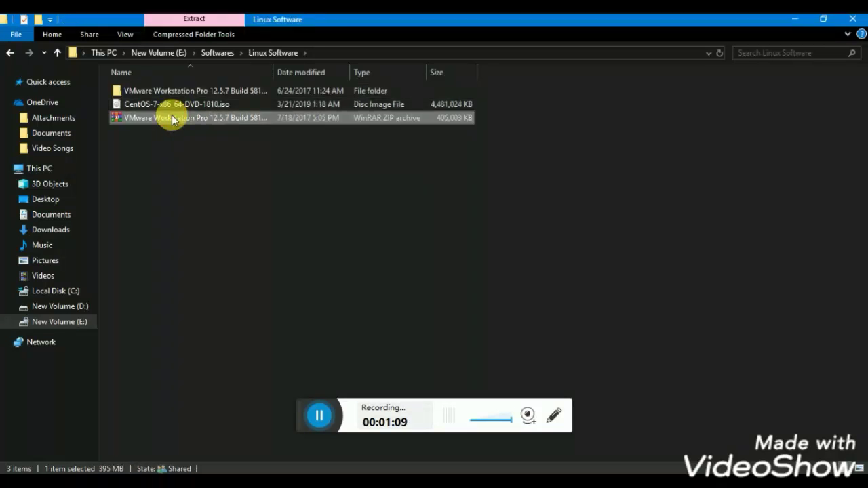
pyautogui.click(311, 412)
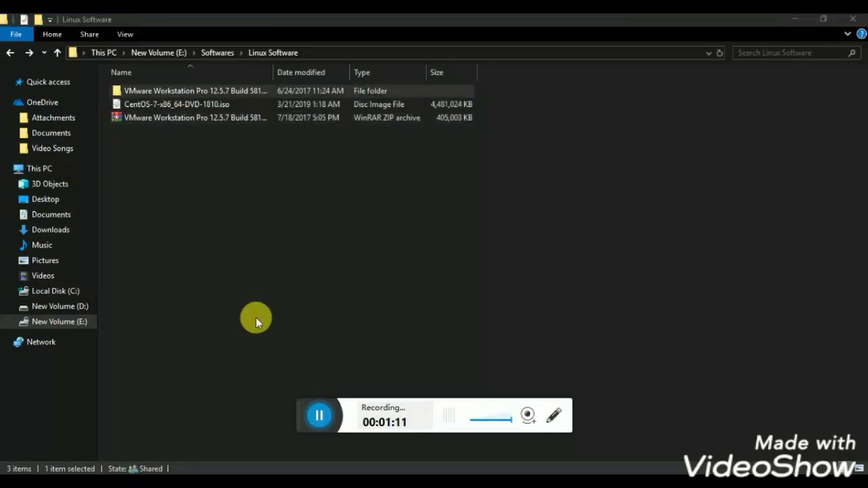
pyautogui.doubleClick(184, 90)
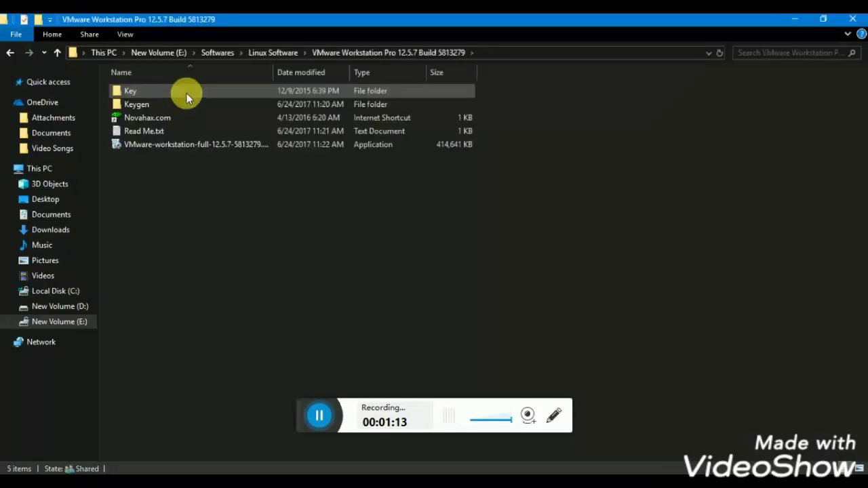
pyautogui.click(175, 148)
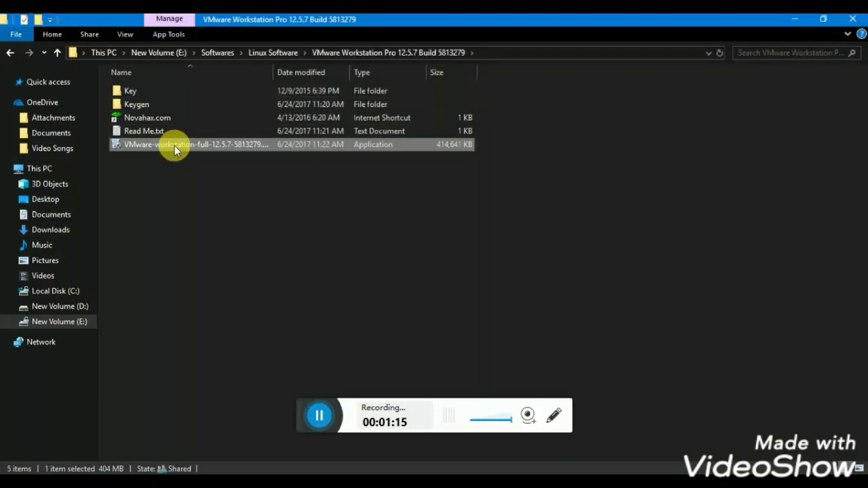
# Run the VMware-workstation-full installer as administrator and clear the desktop for its welcome page.
pyautogui.rightClick(174, 145)
pyautogui.click(253, 106)
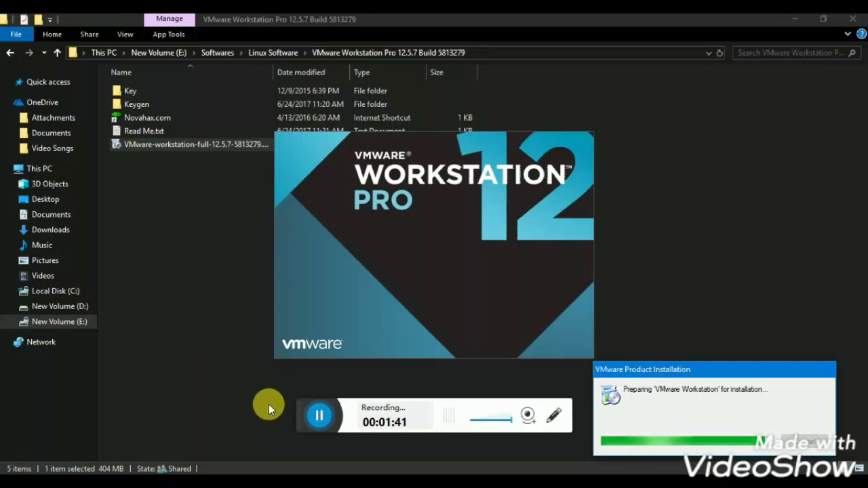
pyautogui.click(318, 415)
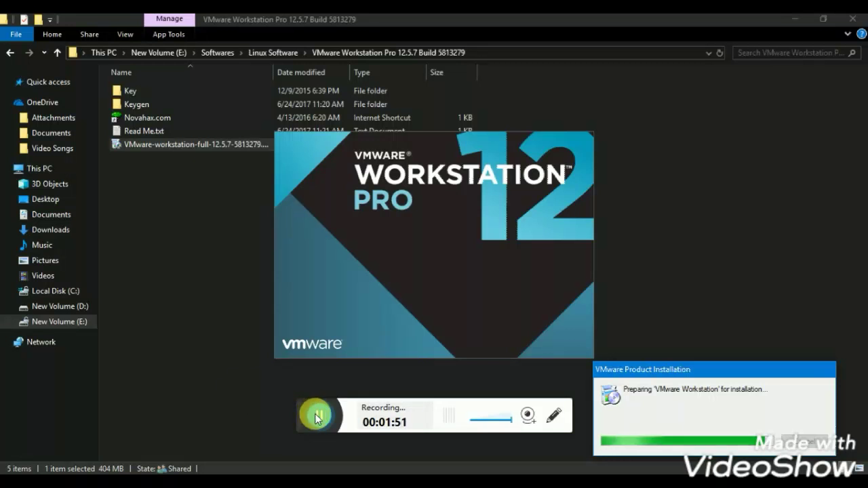
pyautogui.press('super+d')
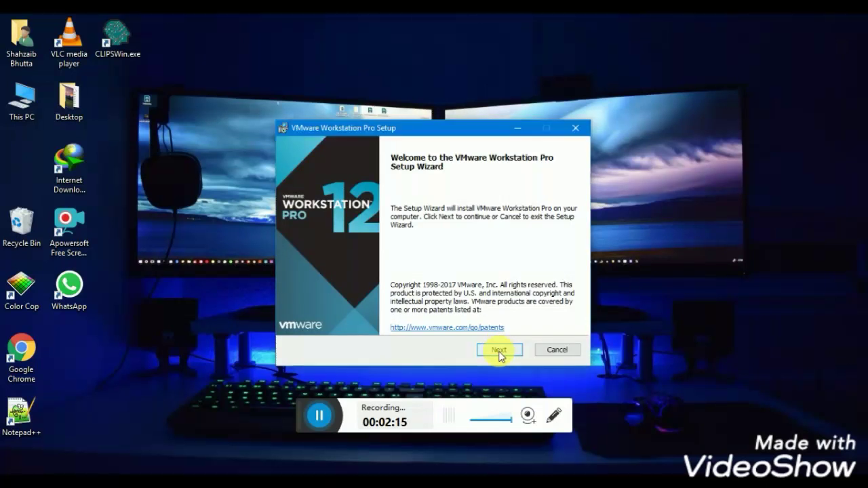
# Accept the licence terms, keep default options and desktop/Start menu shortcuts, and begin installing.
pyautogui.click(499, 350)
pyautogui.click(346, 320)
pyautogui.click(500, 350)
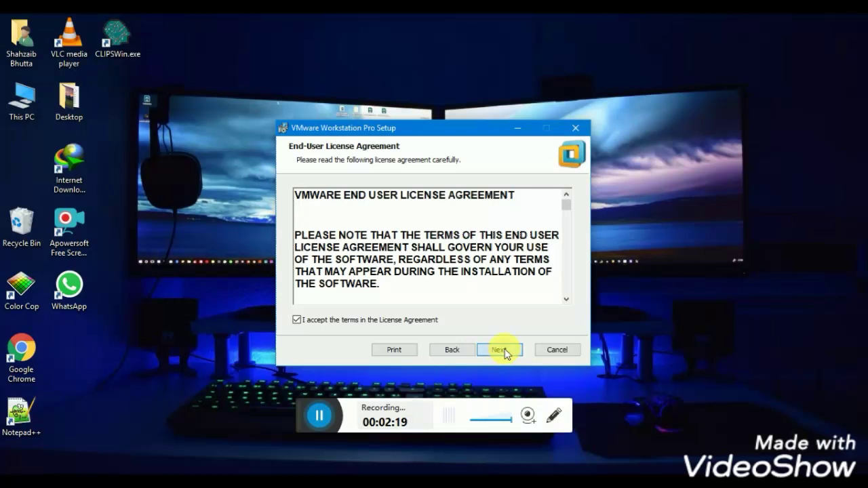
pyautogui.click(502, 350)
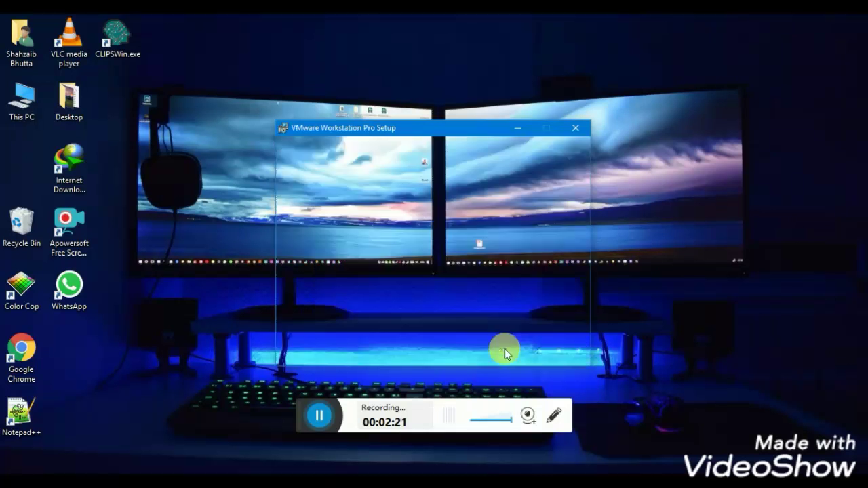
pyautogui.click(502, 351)
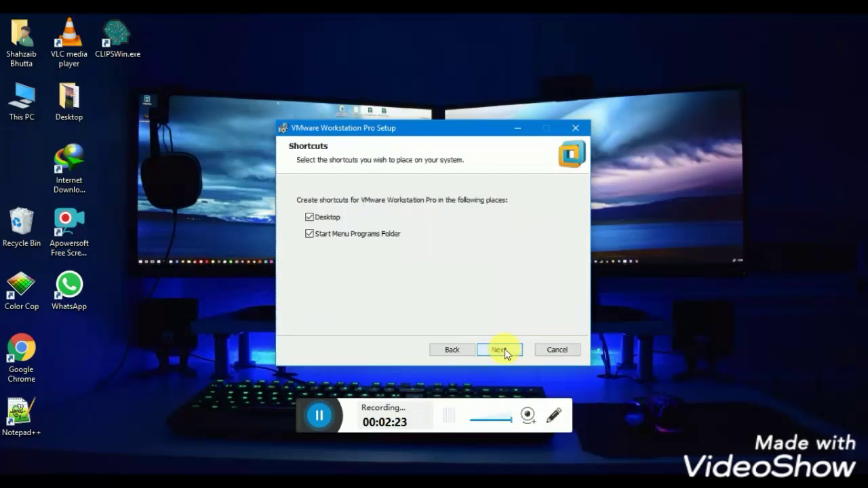
pyautogui.click(502, 350)
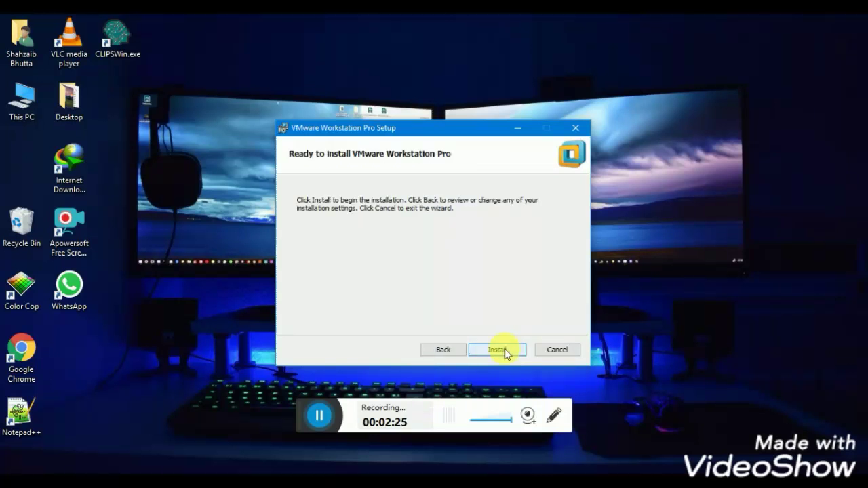
pyautogui.click(503, 351)
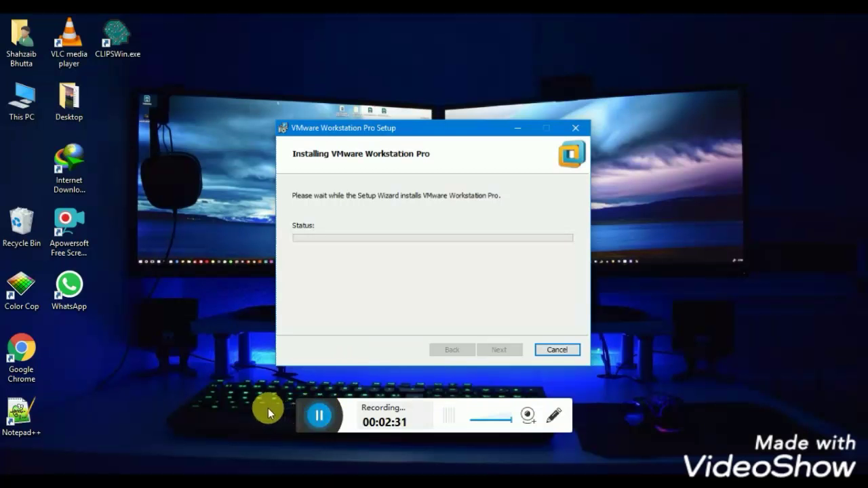
# Wait for VMware Workstation Pro to finish installing, then Finish the setup wizard.
pyautogui.click(320, 416)
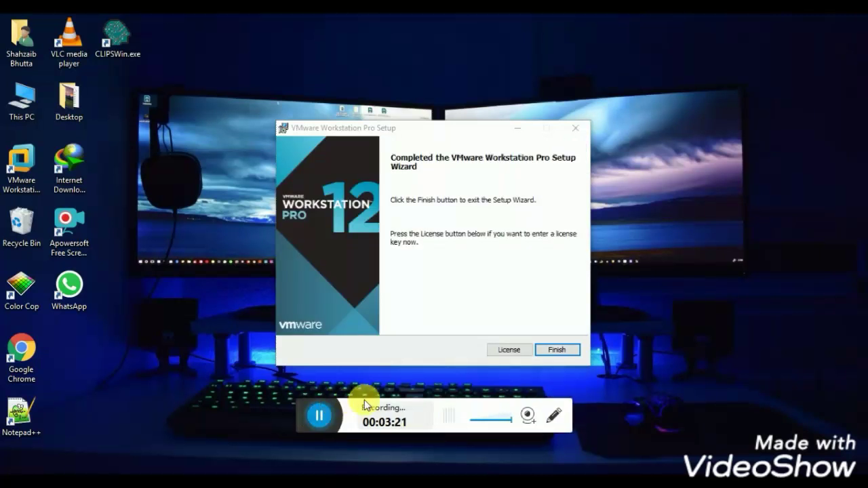
pyautogui.click(551, 351)
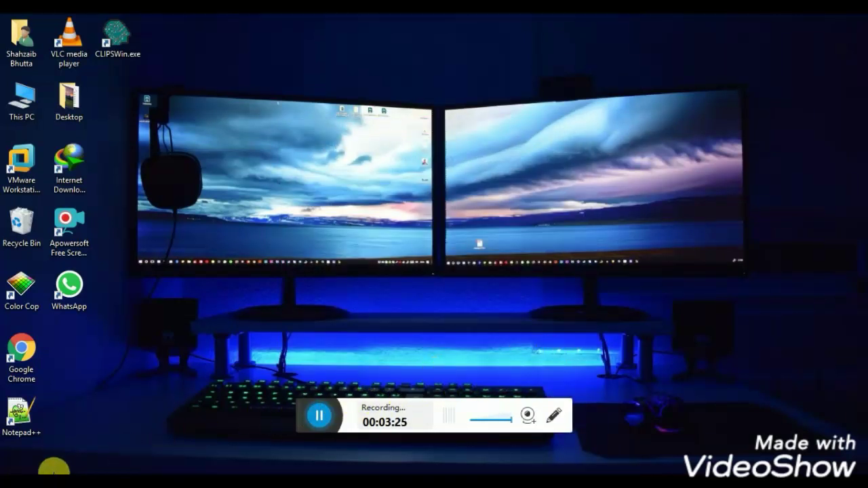
# Search Windows for 'vm' and launch VMware Workstation Pro from the results.
pyautogui.click(54, 468)
pyautogui.write('vm')
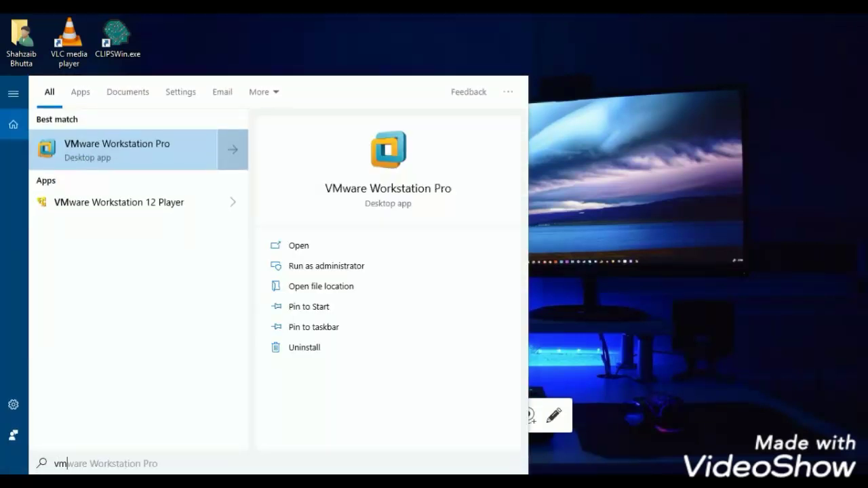
pyautogui.click(146, 146)
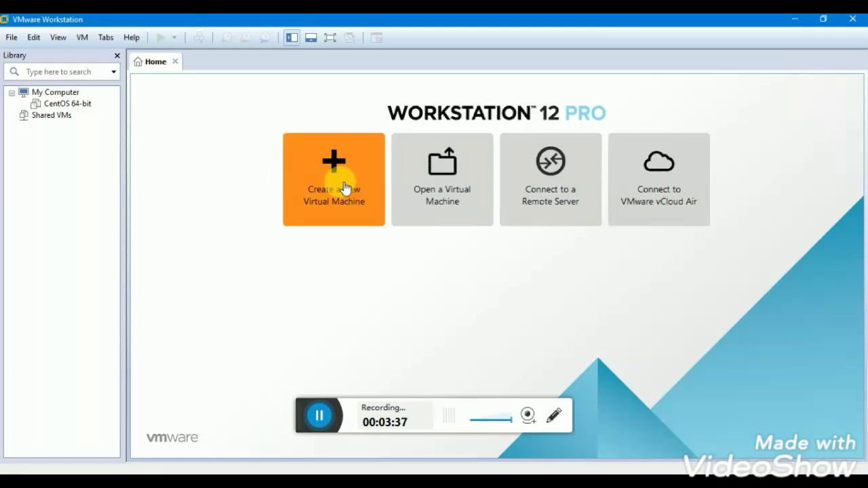
# Start a Typical new virtual machine, choosing to install the operating system later.
pyautogui.click(345, 187)
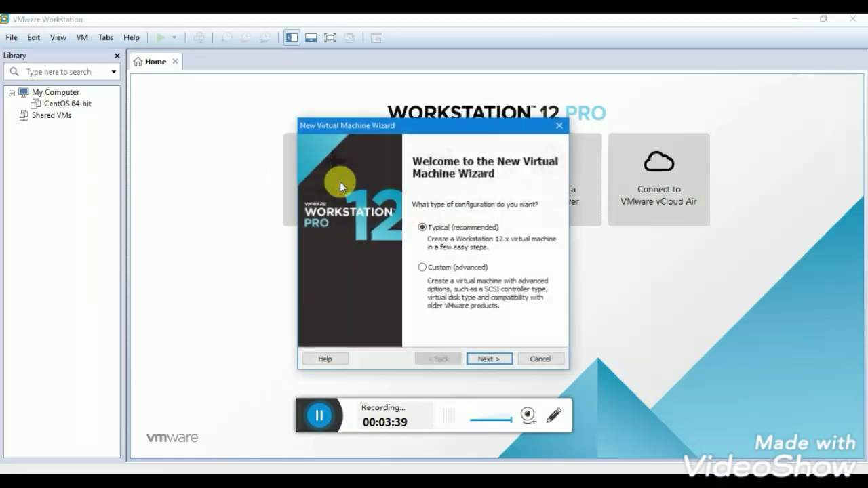
pyautogui.click(500, 359)
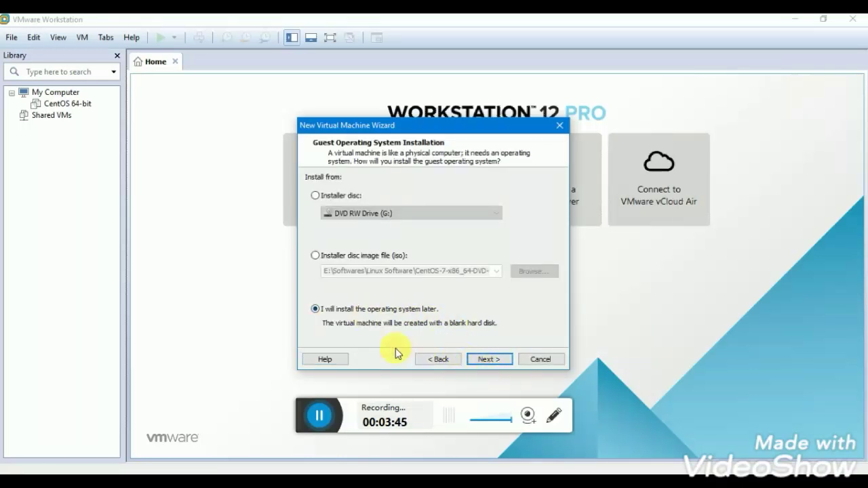
pyautogui.click(499, 363)
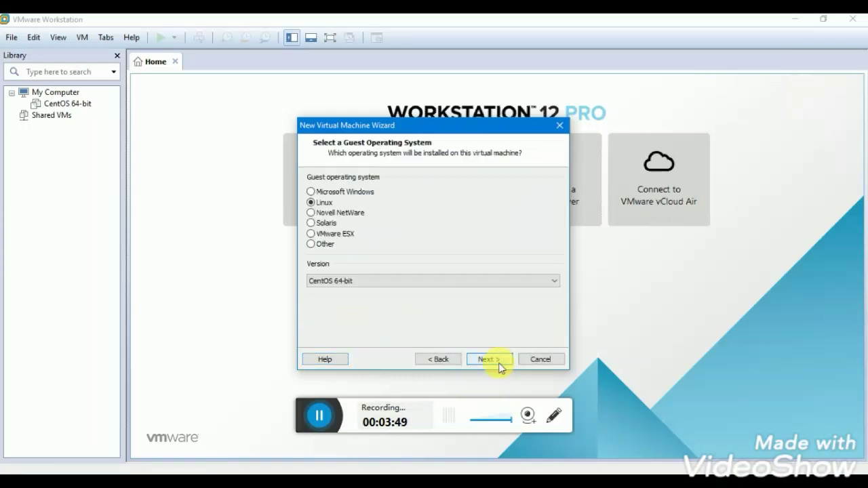
# Set the guest to Linux CentOS 64-bit, keeping the default name and 20 GB split disk.
pyautogui.click(421, 281)
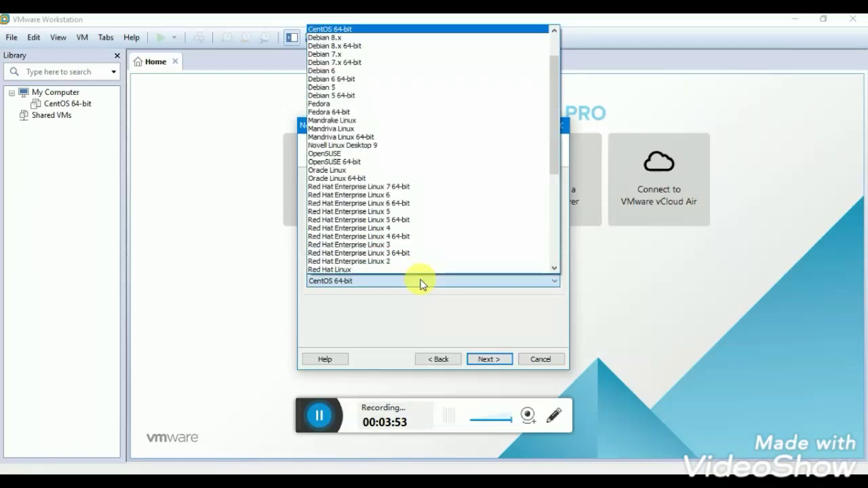
pyautogui.click(377, 33)
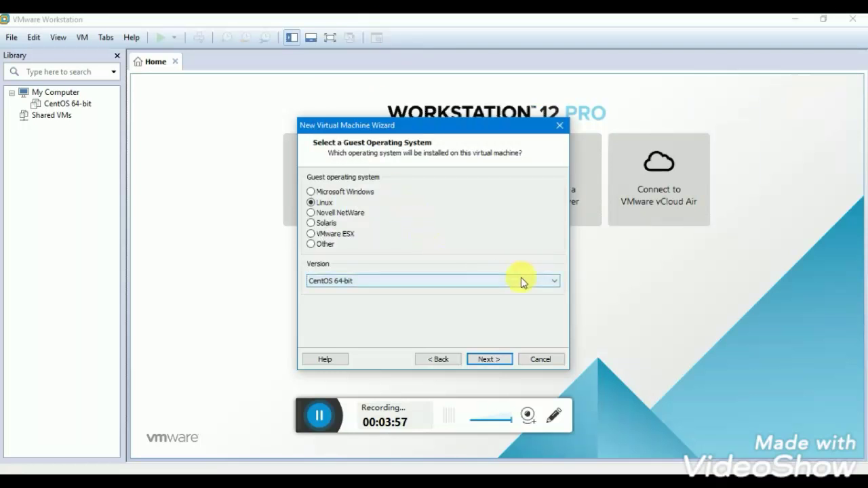
pyautogui.click(543, 281)
pyautogui.press('Up')
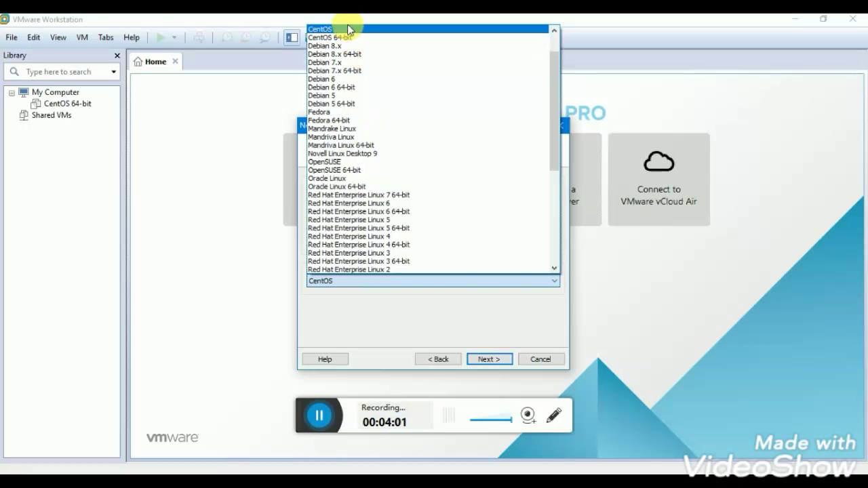
pyautogui.click(358, 38)
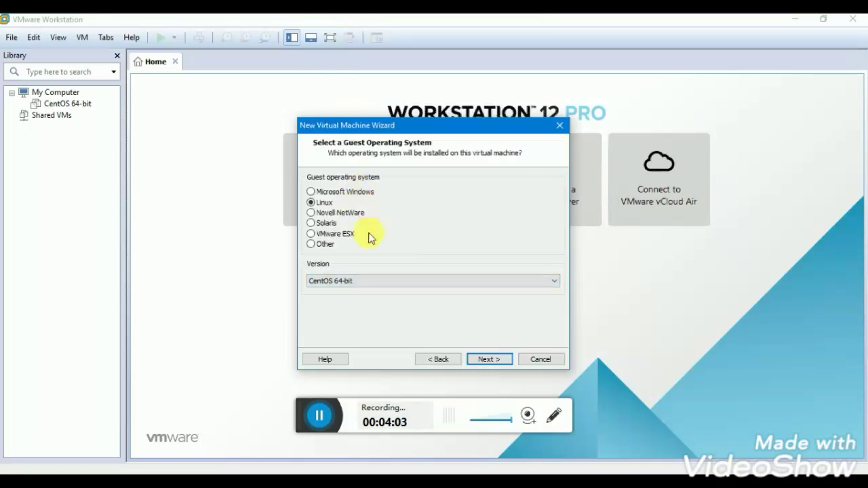
pyautogui.click(494, 360)
pyautogui.click(495, 360)
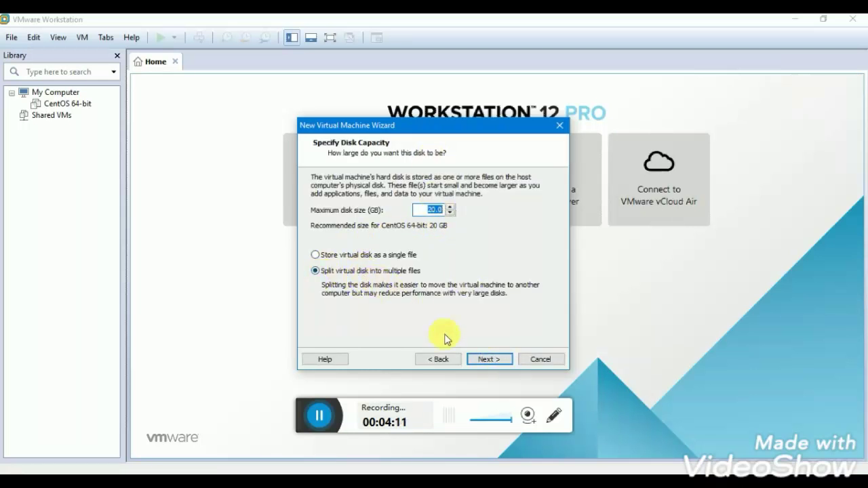
pyautogui.click(500, 360)
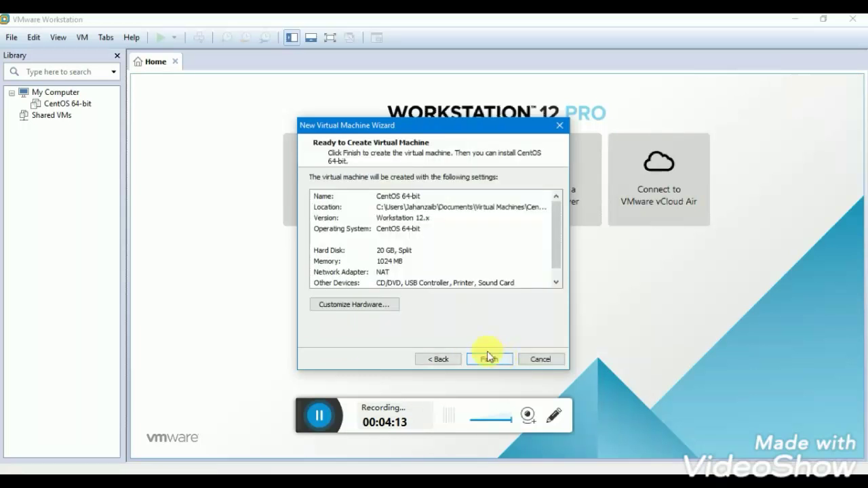
# Create the CentOS 64-bit machine and raise its memory to 2 GB (2048 MB).
pyautogui.click(489, 361)
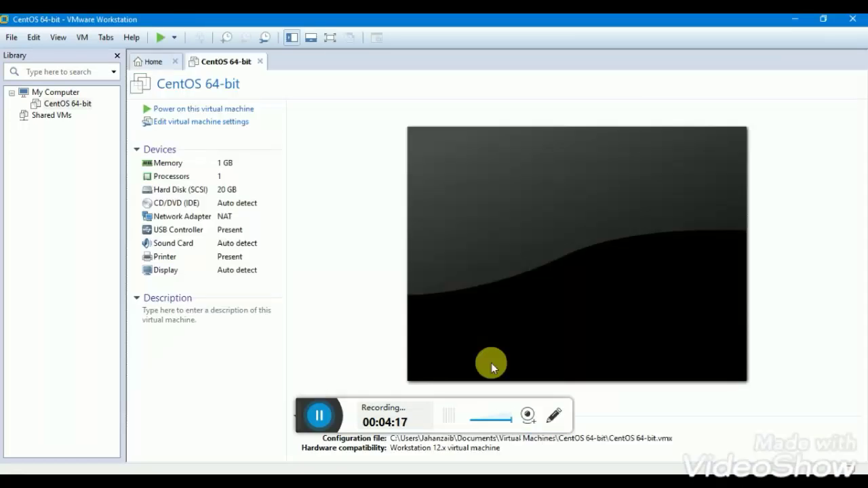
pyautogui.click(209, 166)
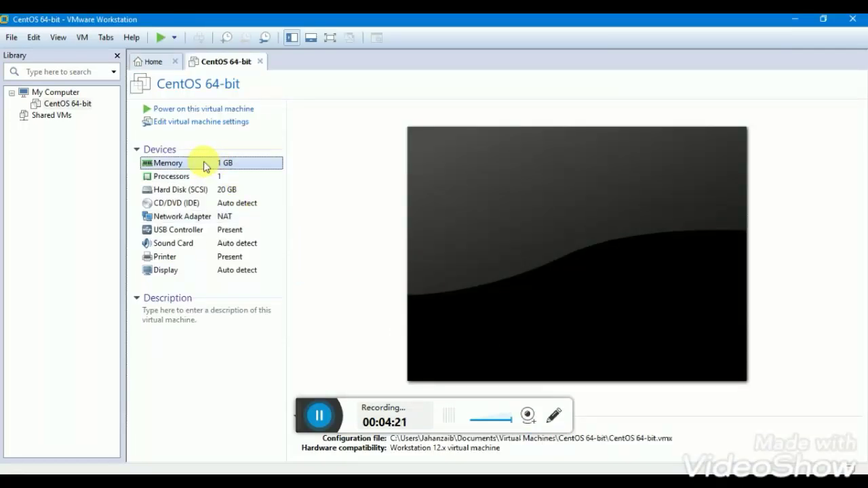
pyautogui.doubleClick(207, 164)
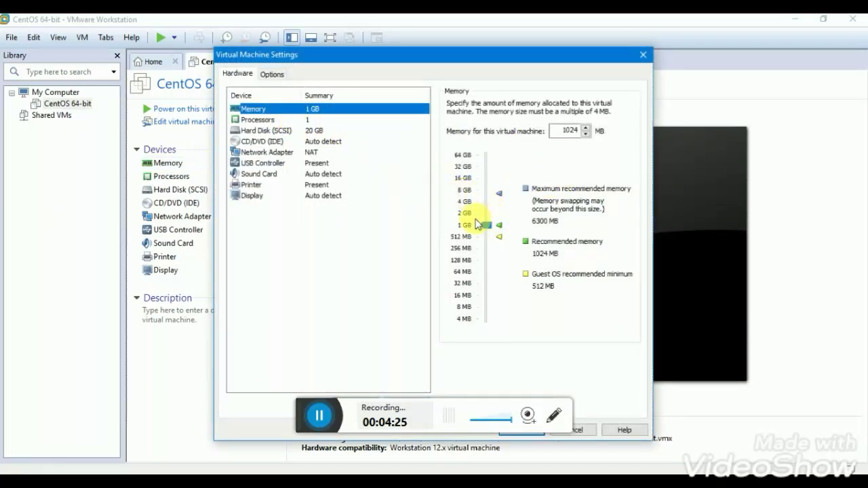
pyautogui.click(473, 215)
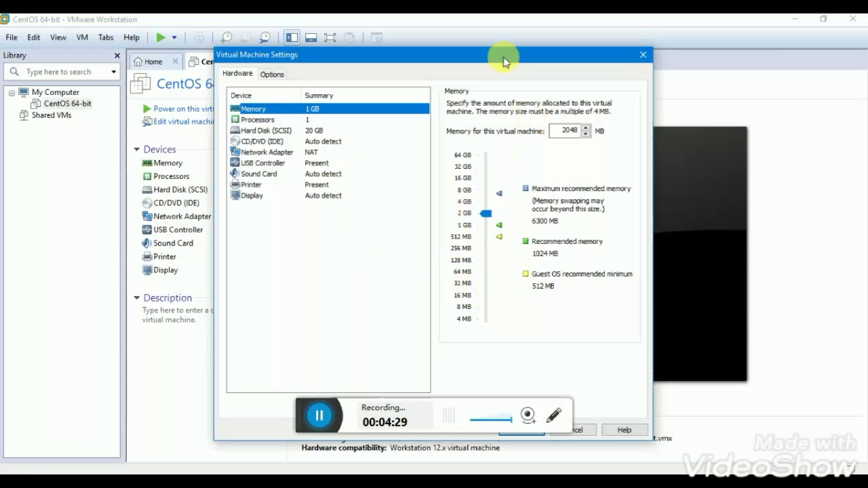
pyautogui.moveTo(503, 62); pyautogui.dragTo(527, 27)
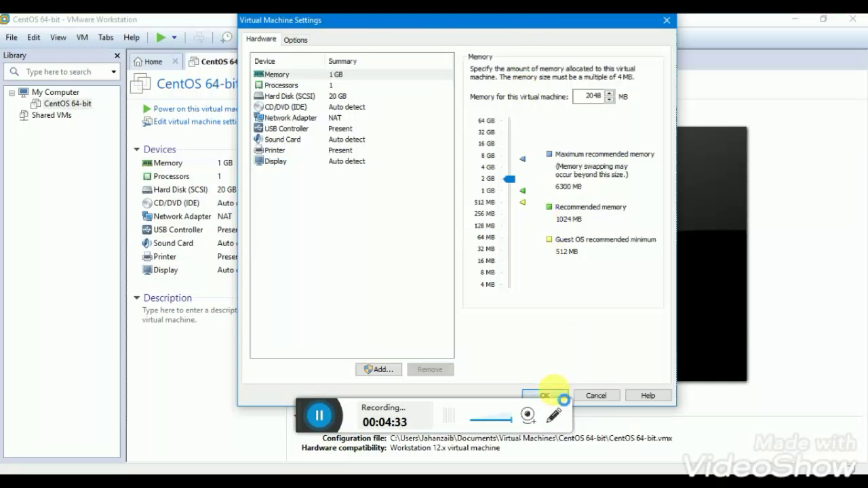
pyautogui.click(553, 395)
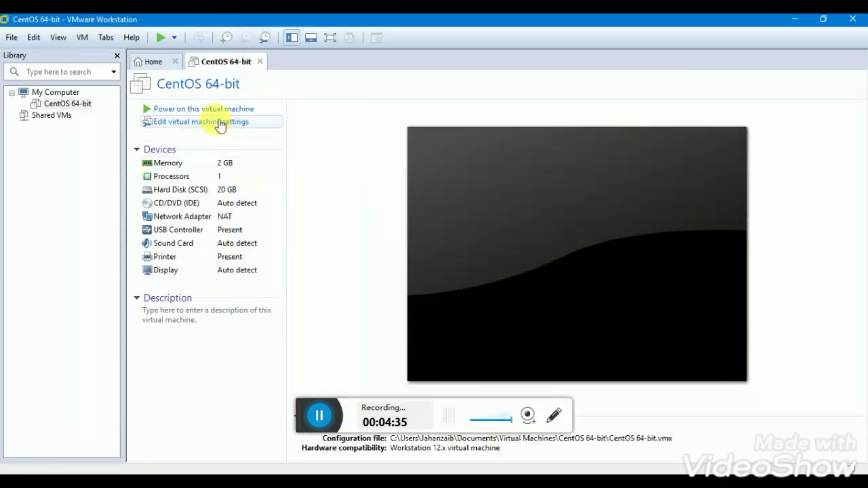
pyautogui.click(219, 180)
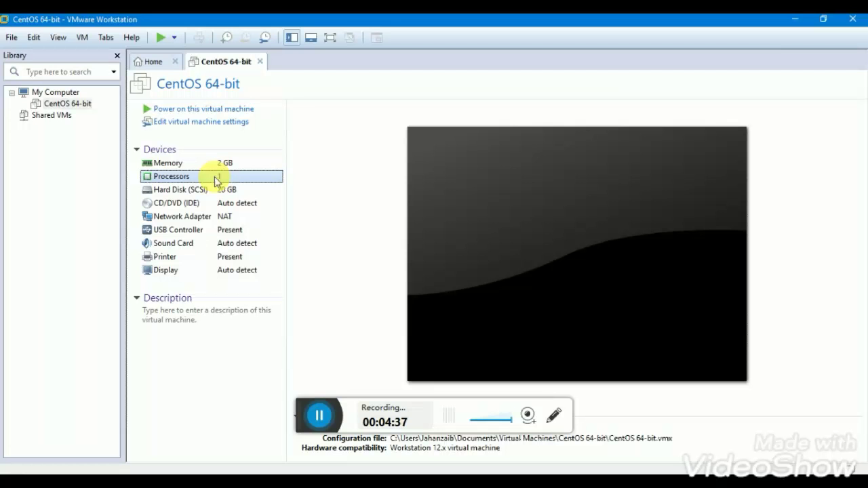
# Set the CentOS machine's number of processors to 2 and apply it.
pyautogui.doubleClick(214, 176)
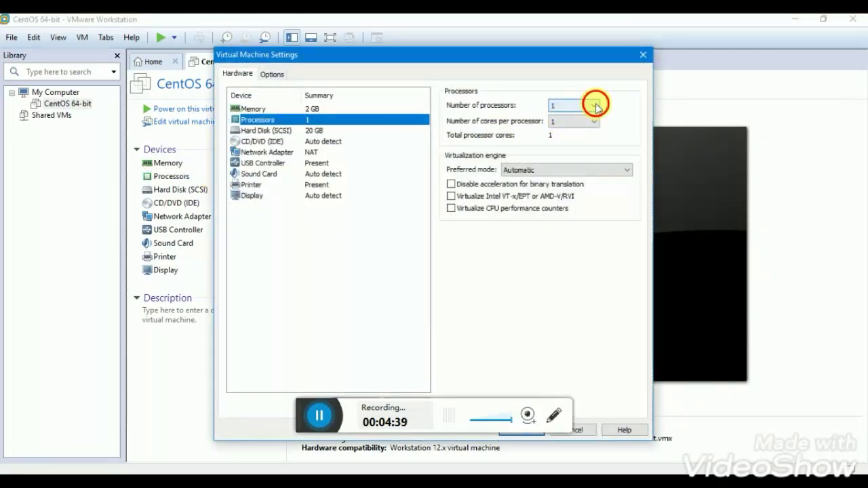
pyautogui.click(595, 105)
pyautogui.click(574, 124)
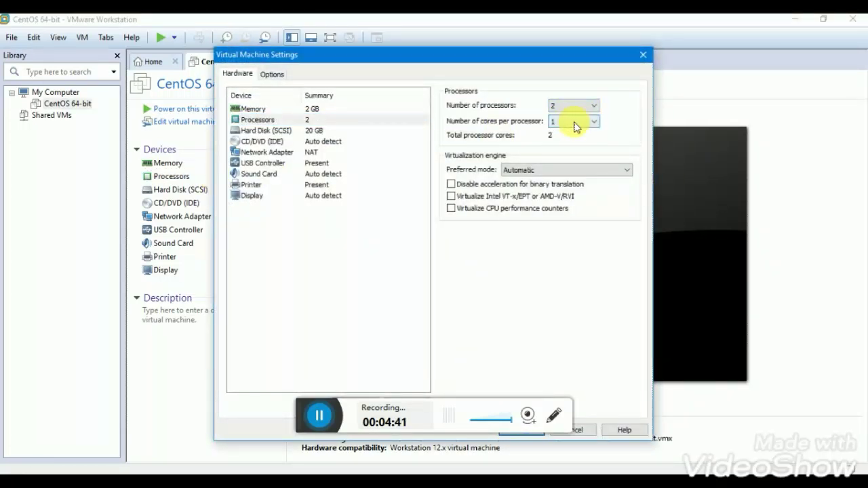
pyautogui.moveTo(527, 63); pyautogui.dragTo(537, 29)
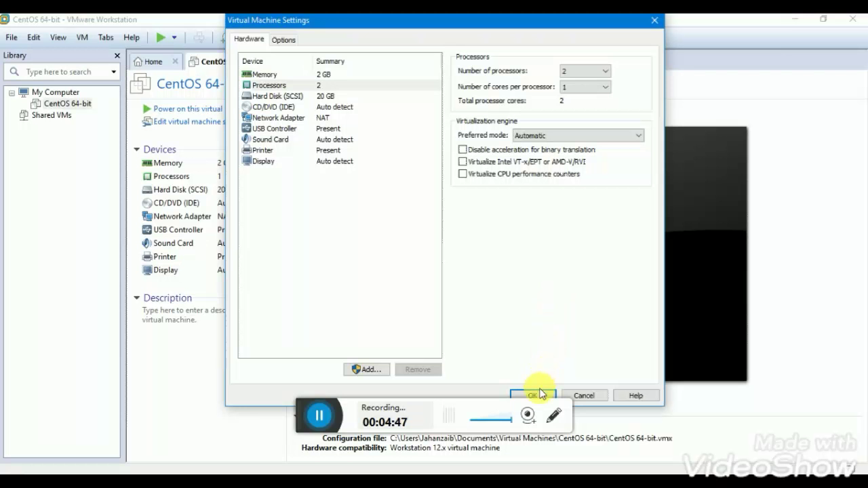
pyautogui.click(542, 396)
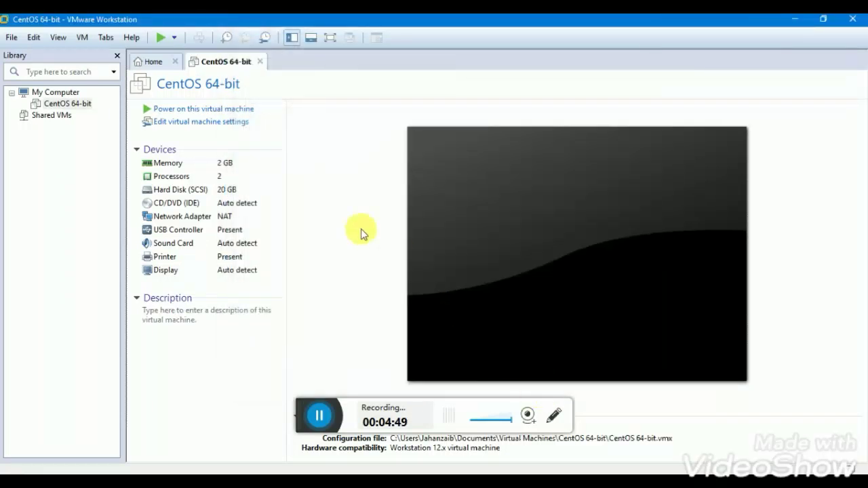
# Load CentOS-7-x86_64-DVD-1810.iso into the CD/DVD drive and power on the machine.
pyautogui.doubleClick(228, 209)
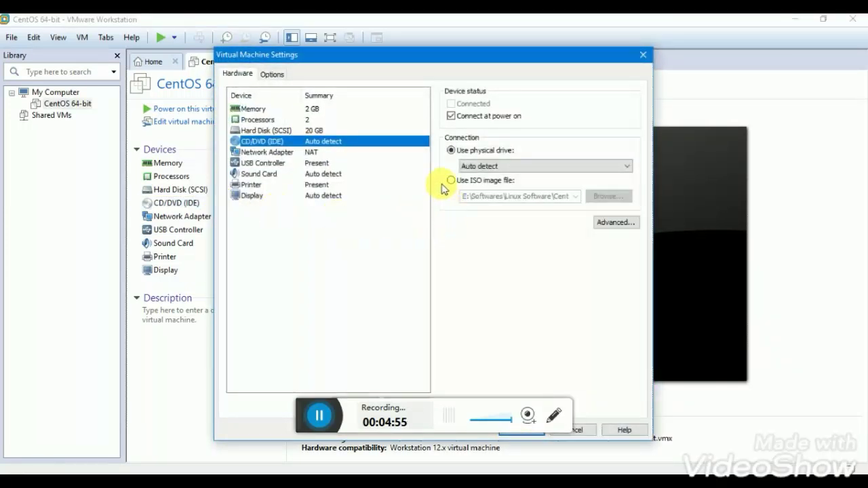
pyautogui.click(461, 183)
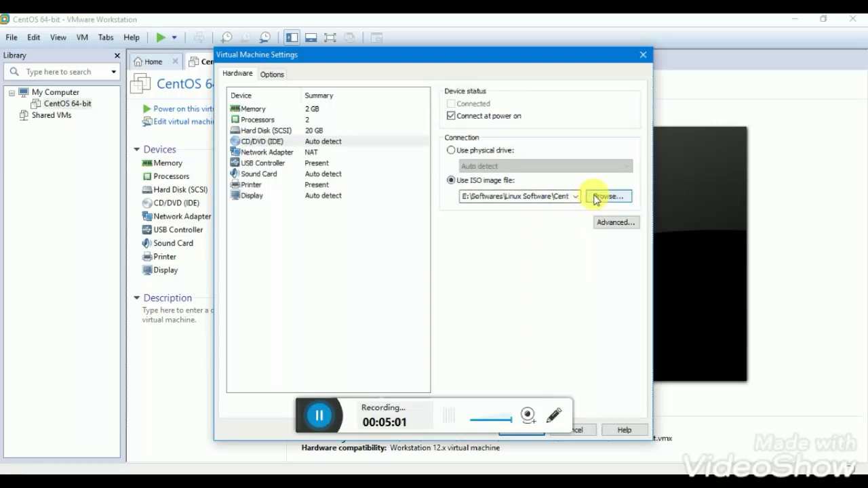
pyautogui.click(594, 197)
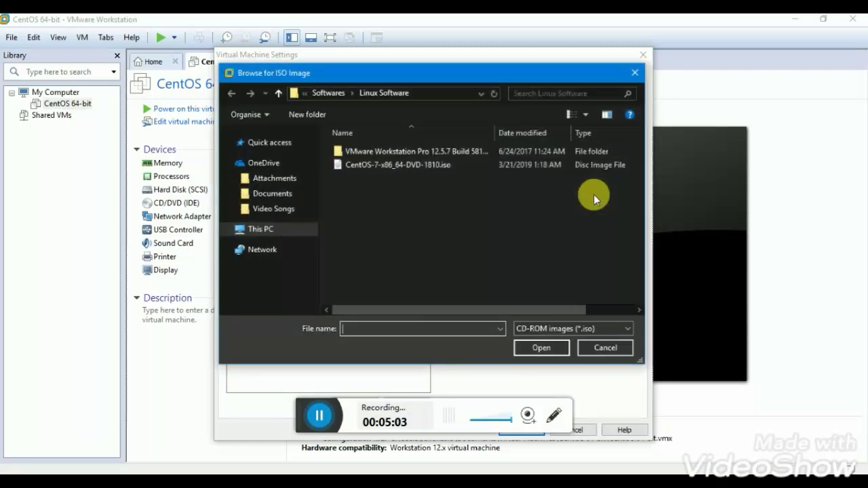
pyautogui.click(402, 164)
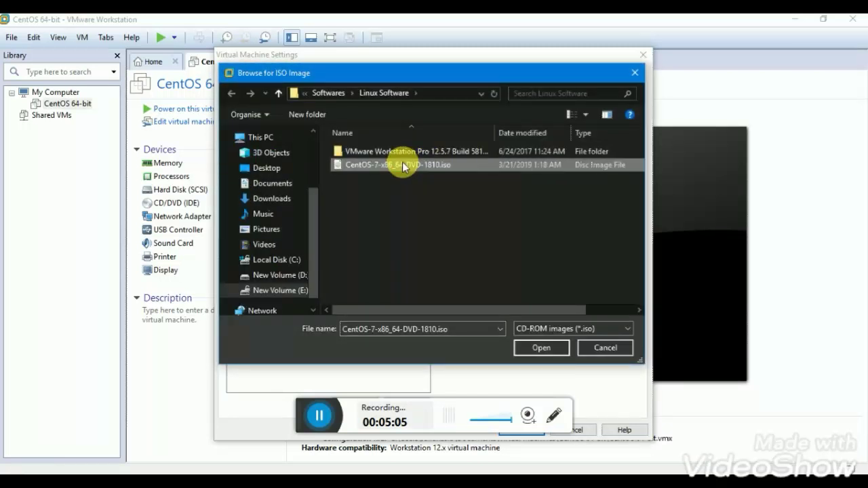
pyautogui.click(539, 350)
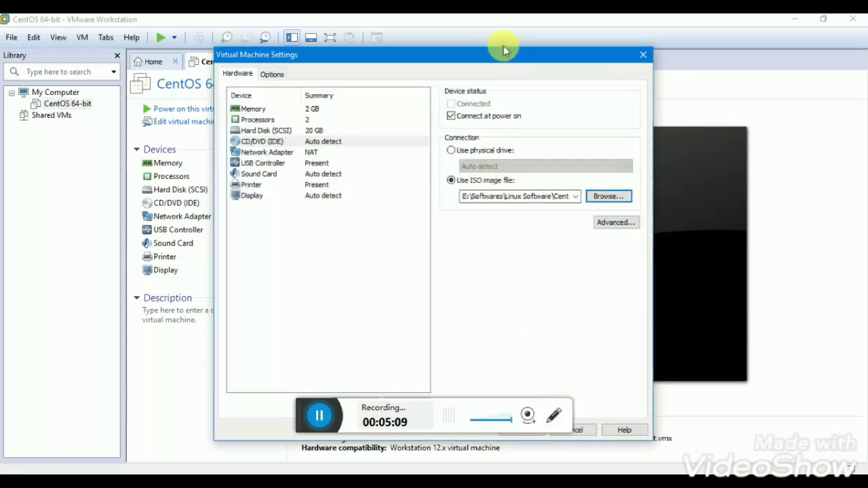
pyautogui.moveTo(504, 56); pyautogui.dragTo(522, 20)
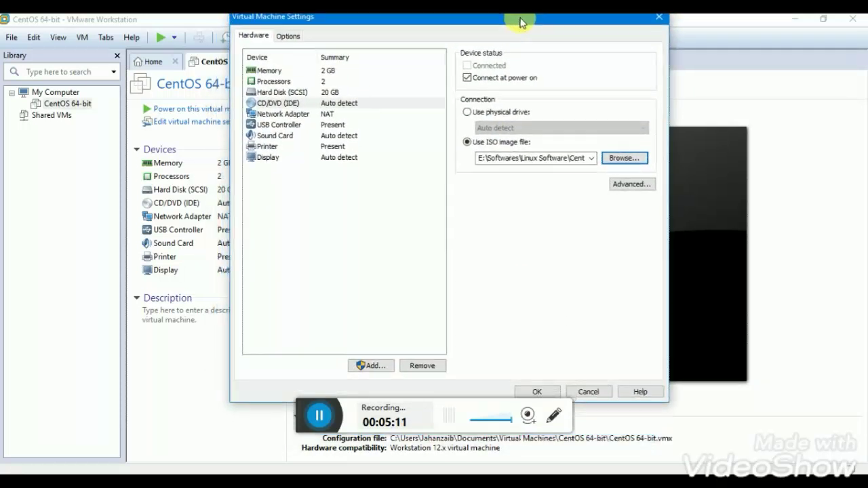
pyautogui.click(540, 395)
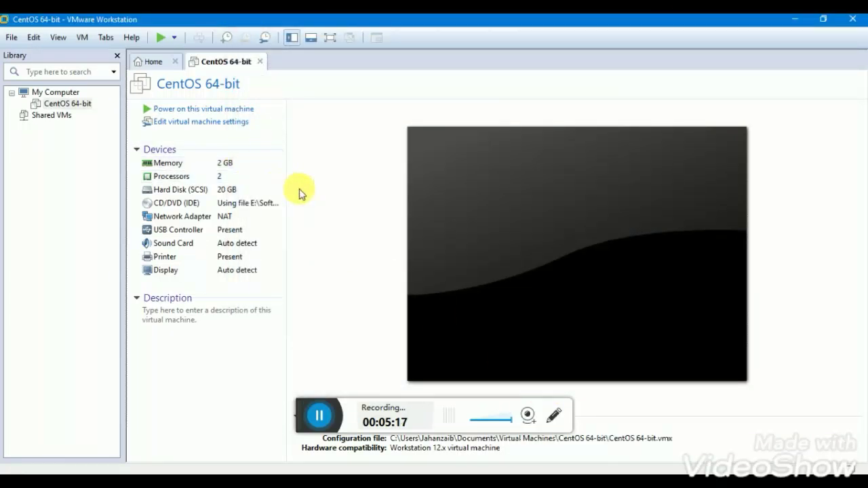
pyautogui.click(227, 110)
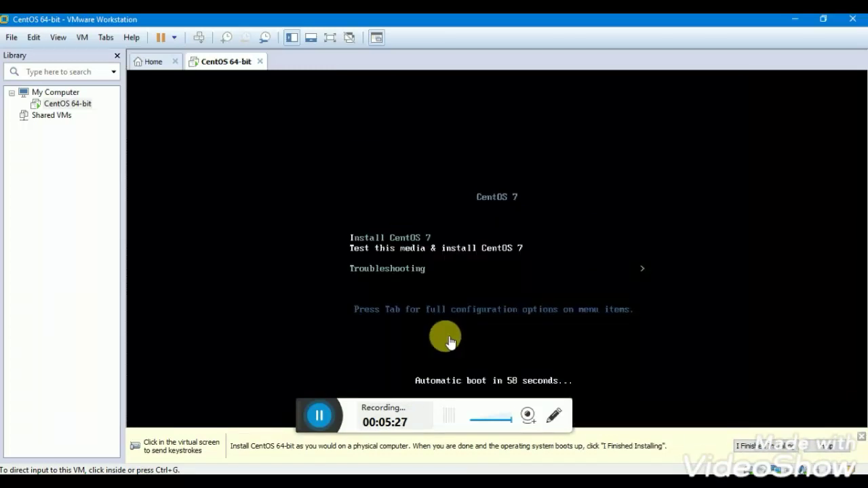
# Let the CentOS 7 boot menu start the installer and reach its Welcome language screen.
pyautogui.click(319, 416)
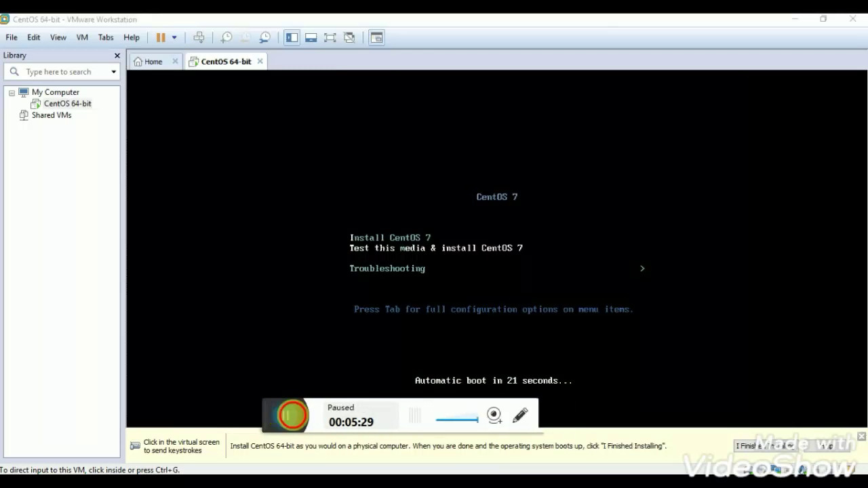
pyautogui.click(316, 415)
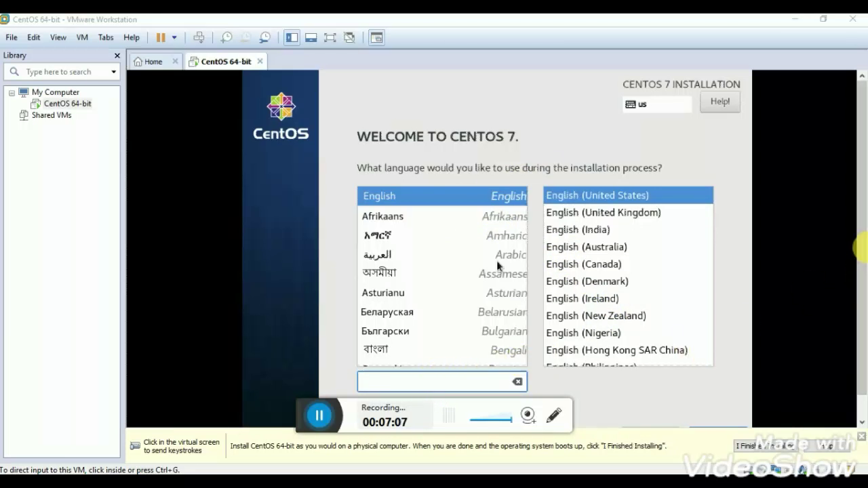
# Keep English (United States) as the language and continue to the Installation Summary.
pyautogui.moveTo(858, 248); pyautogui.dragTo(861, 298)
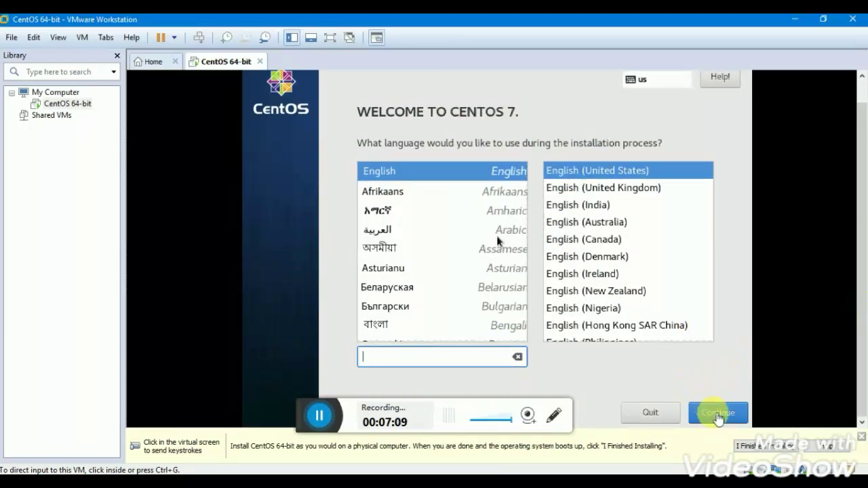
pyautogui.click(717, 416)
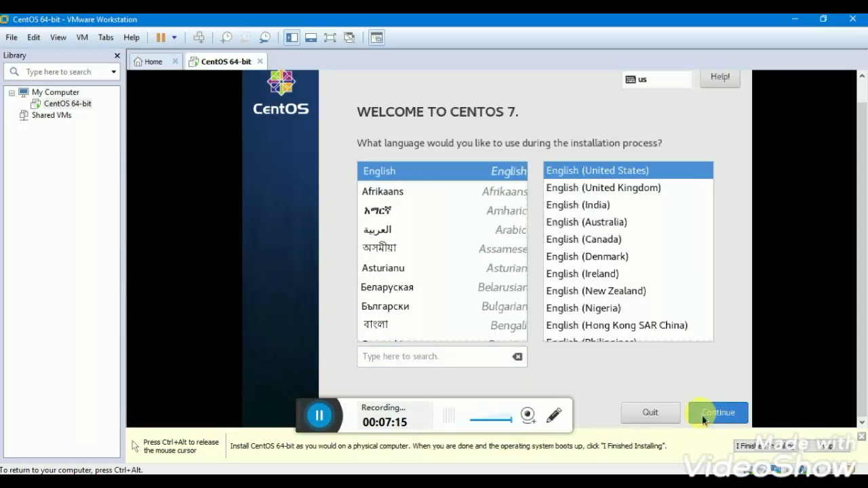
pyautogui.click(704, 419)
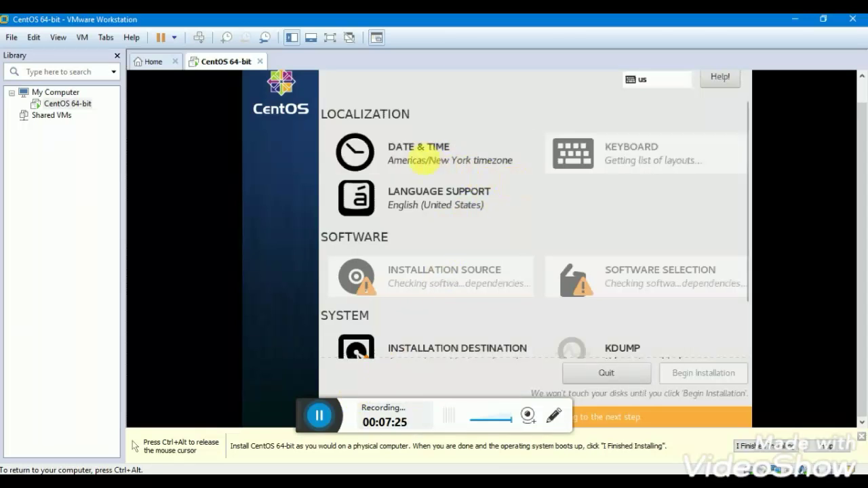
# Set the timezone to region Asia, city Karachi in Date & Time.
pyautogui.click(428, 166)
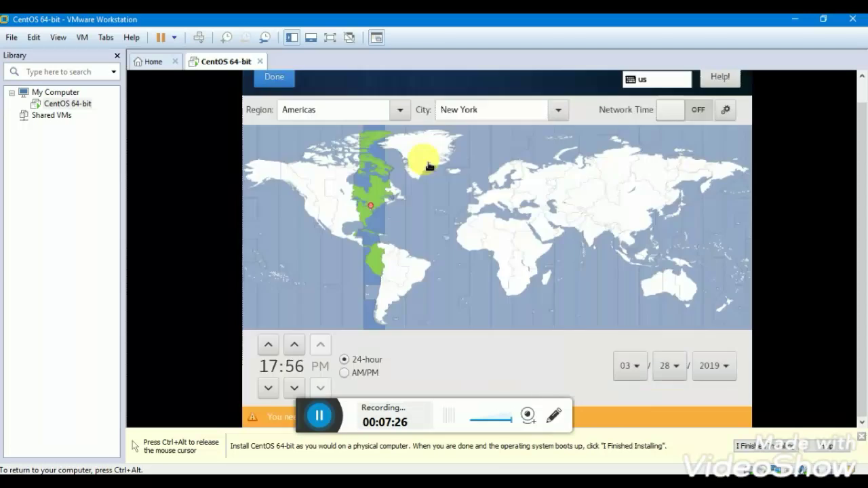
pyautogui.click(400, 110)
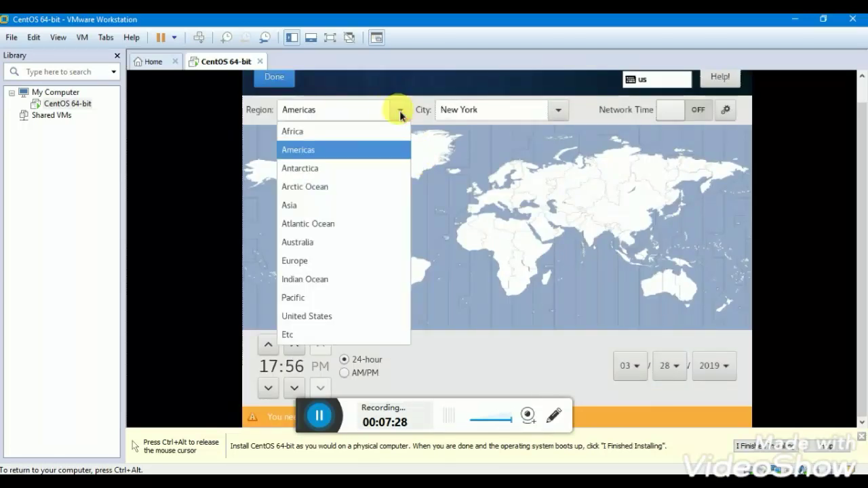
pyautogui.click(304, 205)
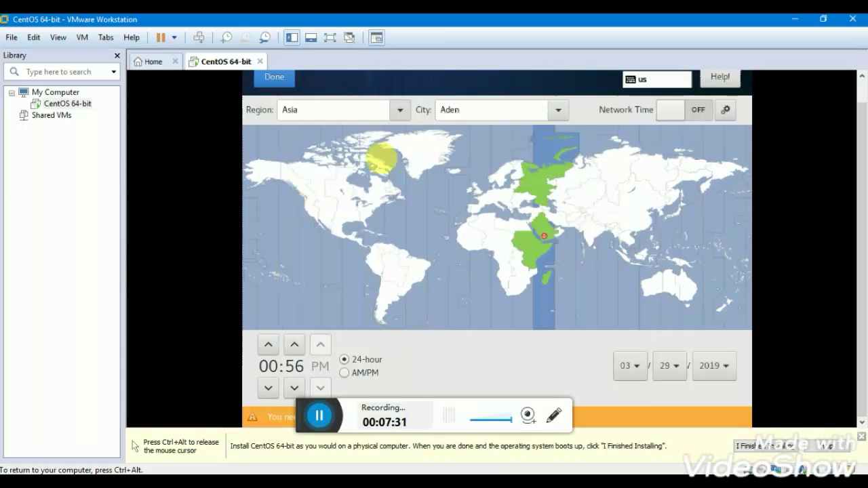
pyautogui.click(474, 115)
pyautogui.press('BackSpace')
pyautogui.press('BackSpace')
pyautogui.press('BackSpace')
pyautogui.press('BackSpace')
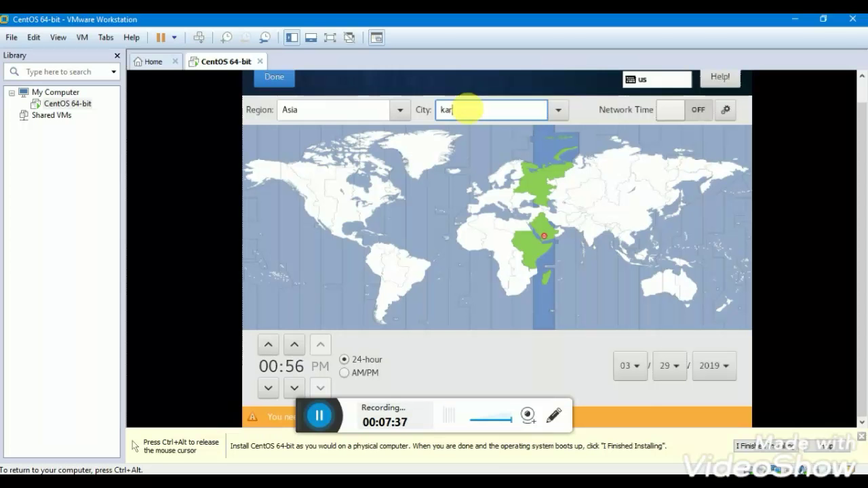
pyautogui.write('kara')
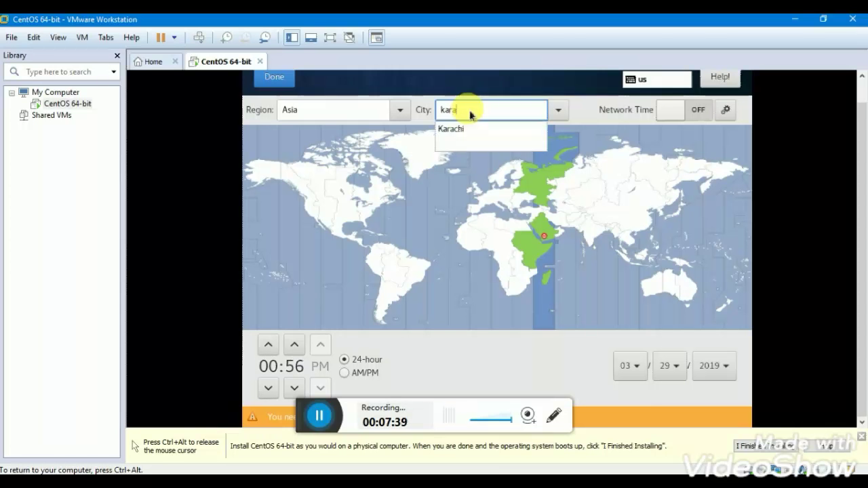
pyautogui.press('Down')
pyautogui.press('Return')
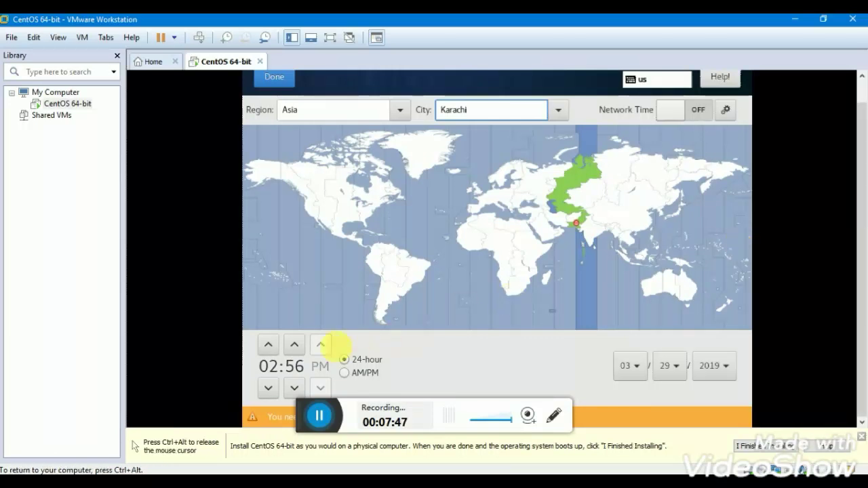
# Switch the clock to AM/PM, set it to 09:56 AM, and confirm.
pyautogui.click(345, 372)
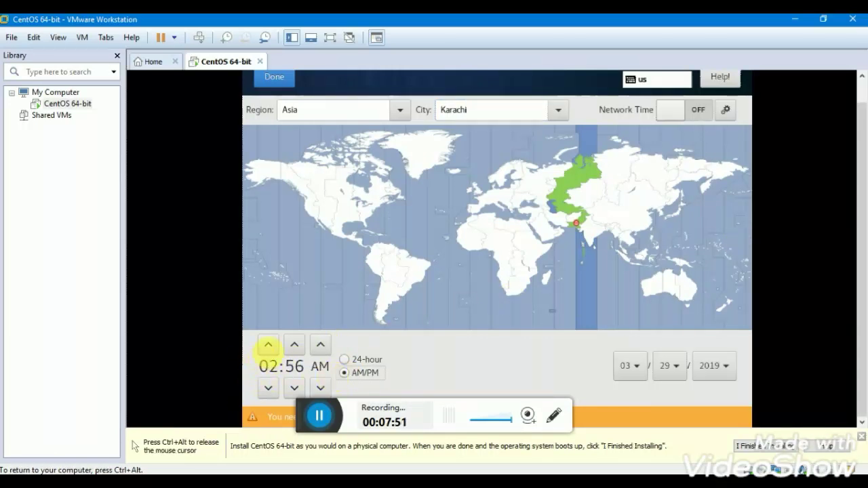
pyautogui.click(269, 345)
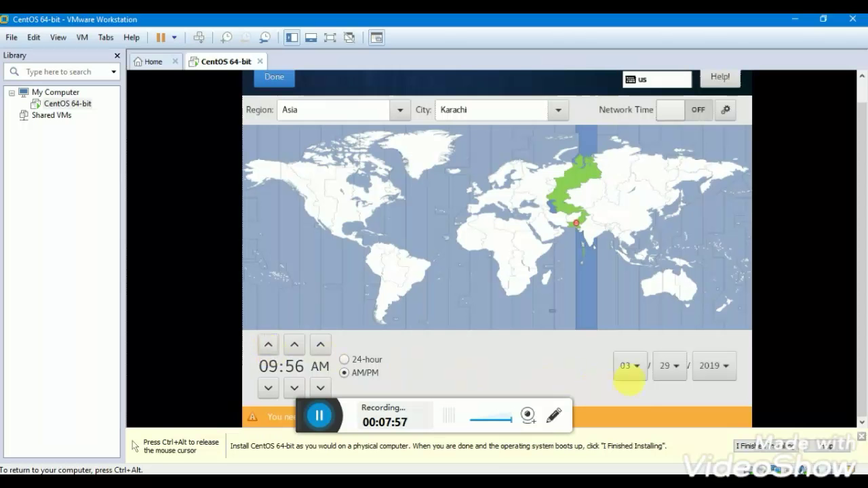
pyautogui.click(279, 78)
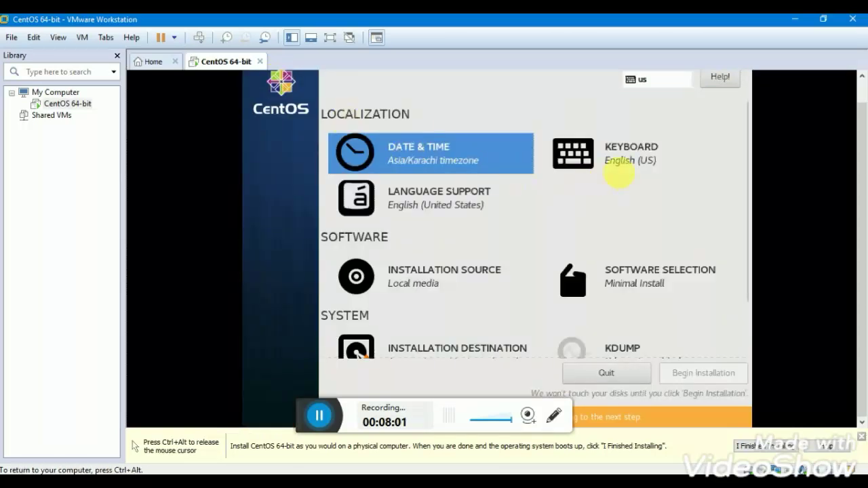
# Pick GNOME Desktop plus GNOME Apps, Internet, Office Suite, Compatibility Libraries and System Administration add-ons.
pyautogui.click(634, 277)
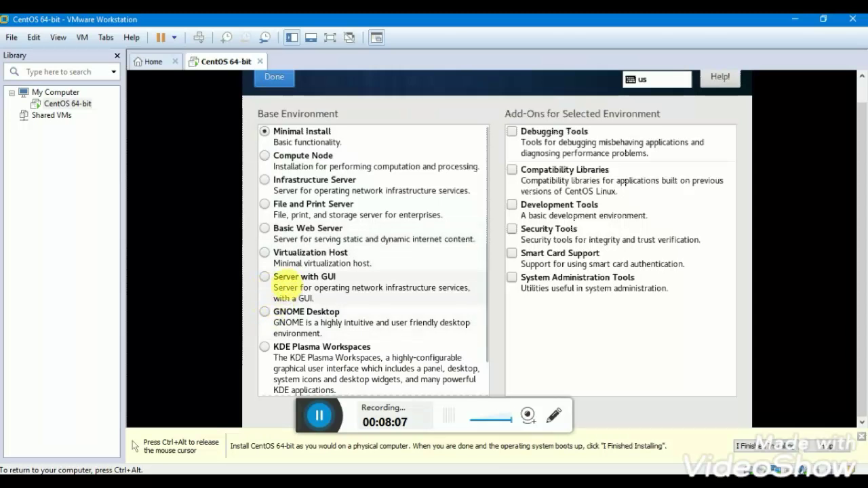
pyautogui.click(288, 321)
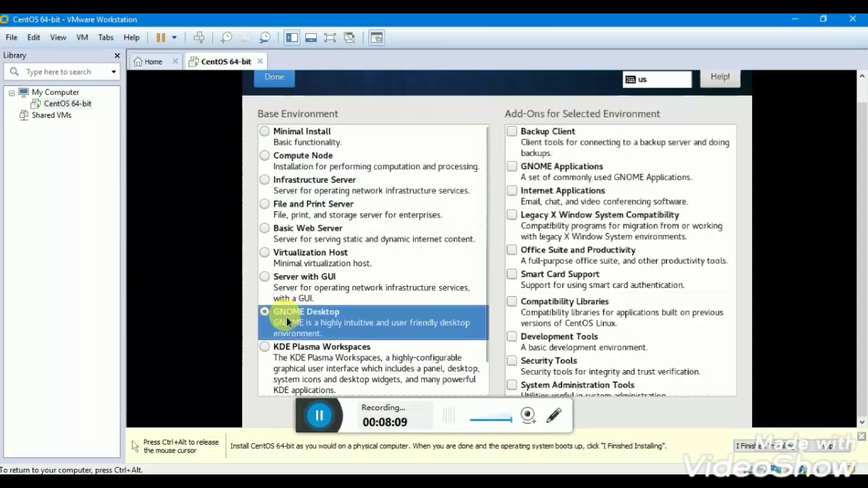
pyautogui.click(541, 174)
pyautogui.click(536, 203)
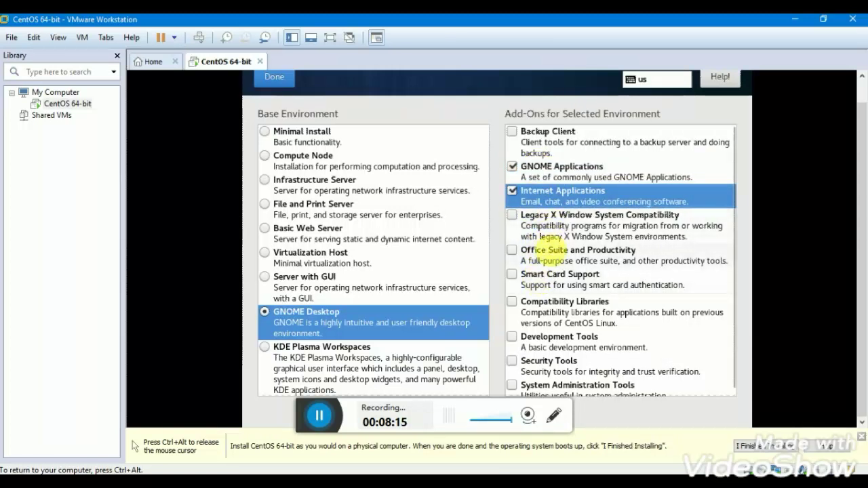
pyautogui.click(552, 263)
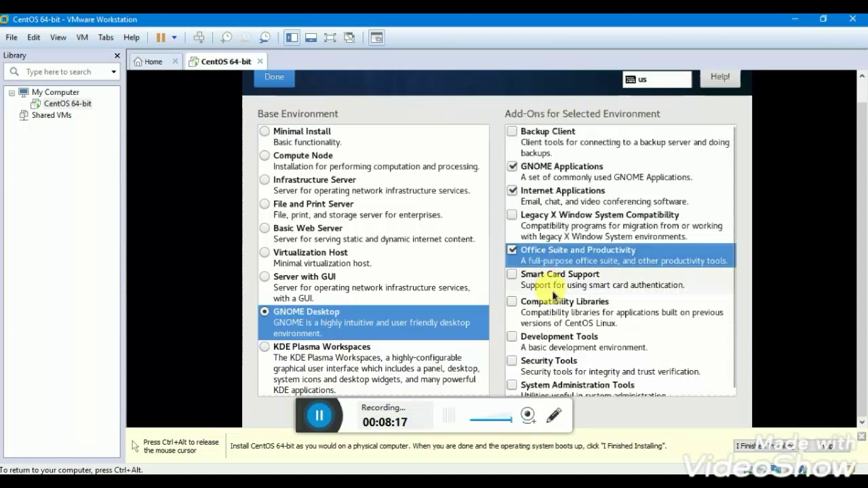
pyautogui.click(554, 319)
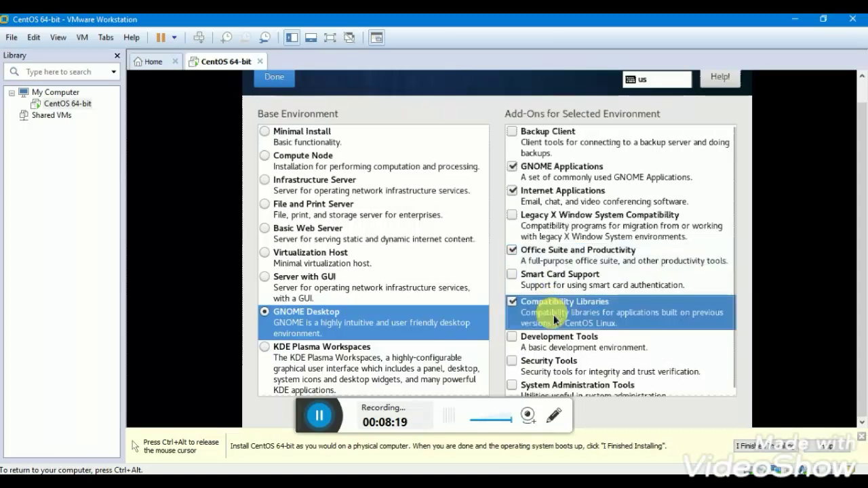
pyautogui.click(555, 393)
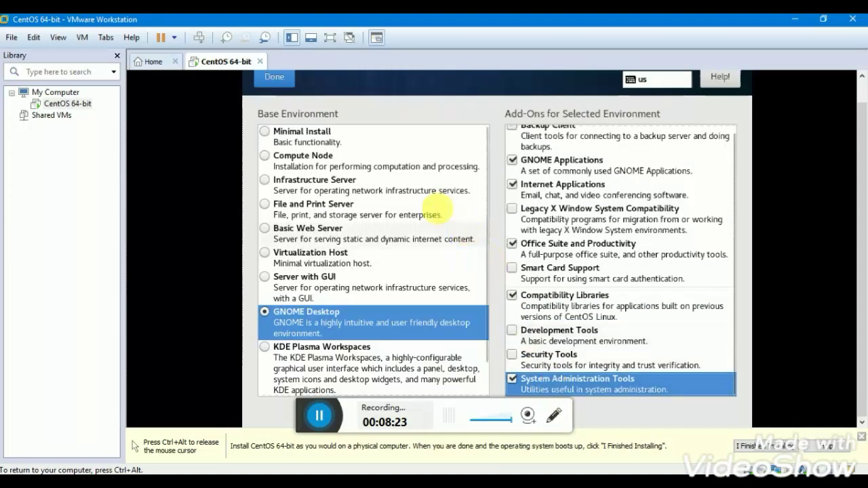
pyautogui.click(287, 82)
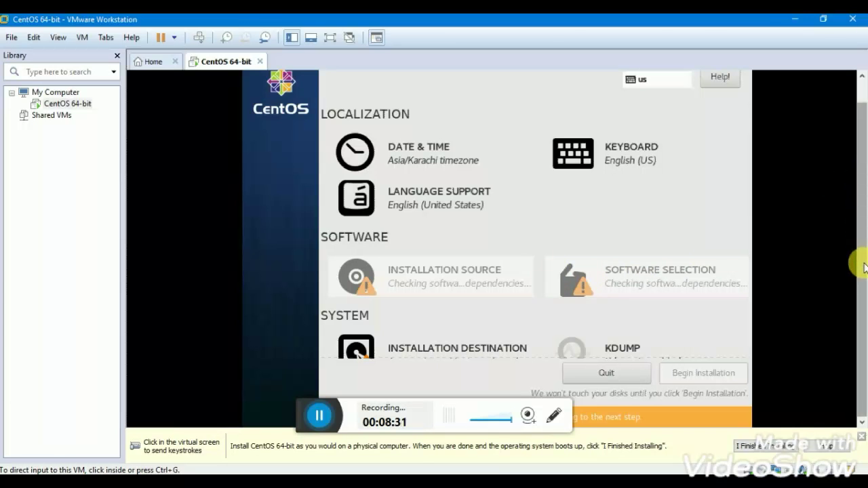
pyautogui.click(318, 418)
pyautogui.hotkey('alt', 'Tab')
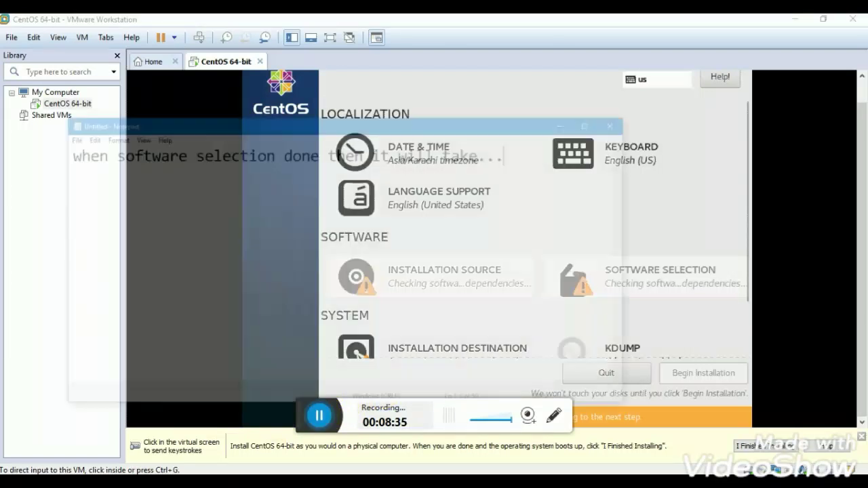
pyautogui.moveTo(550, 97); pyautogui.dragTo(44, 89)
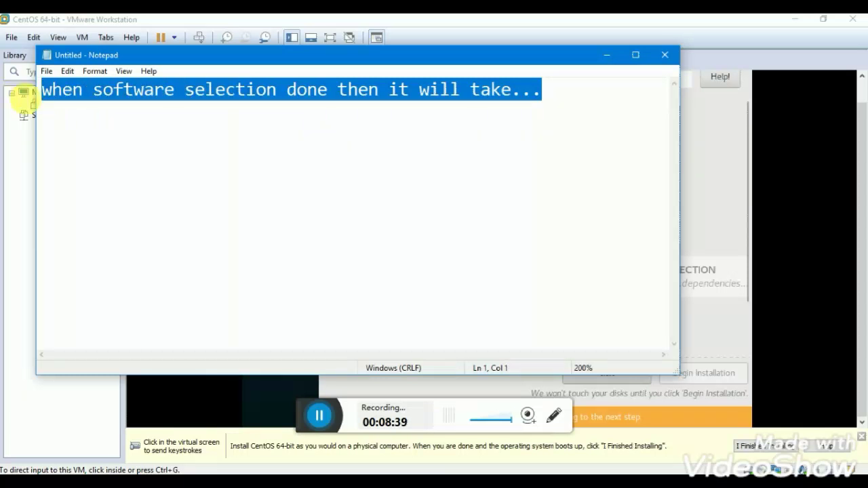
pyautogui.hotkey('alt', 'Tab')
pyautogui.click(614, 60)
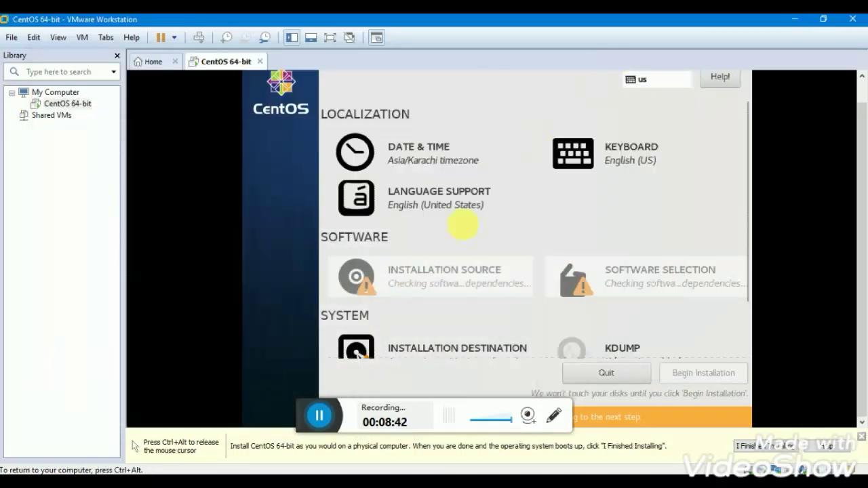
pyautogui.click(321, 415)
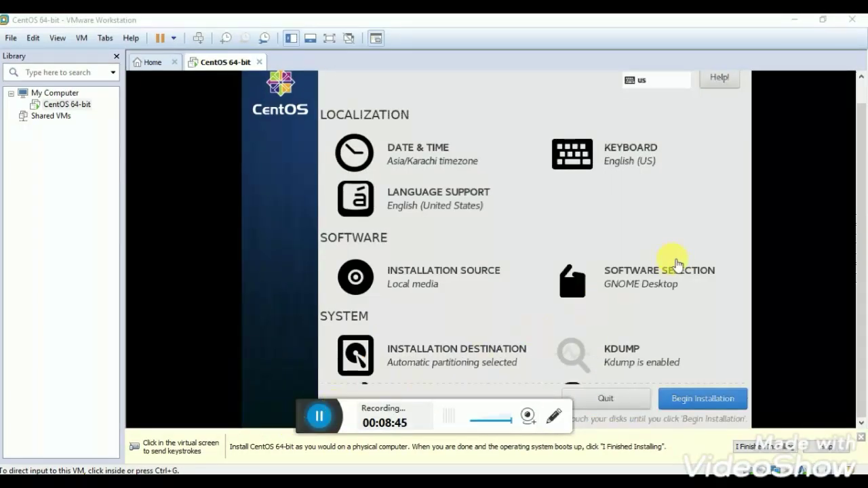
pyautogui.click(360, 352)
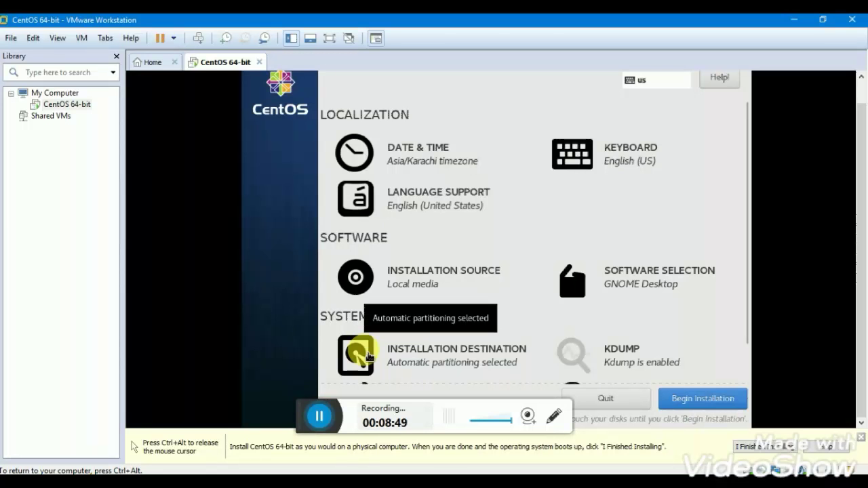
# Select the 20 GiB disk with automatic partitioning and begin the CentOS installation.
pyautogui.click(418, 363)
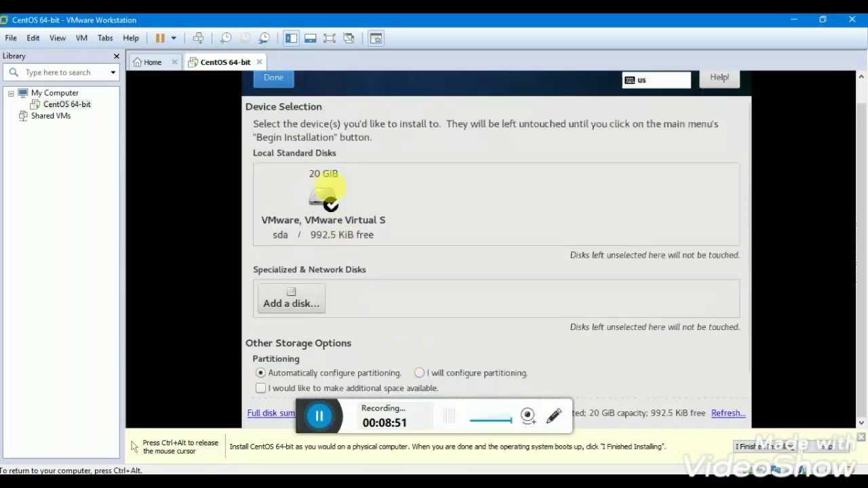
pyautogui.click(332, 212)
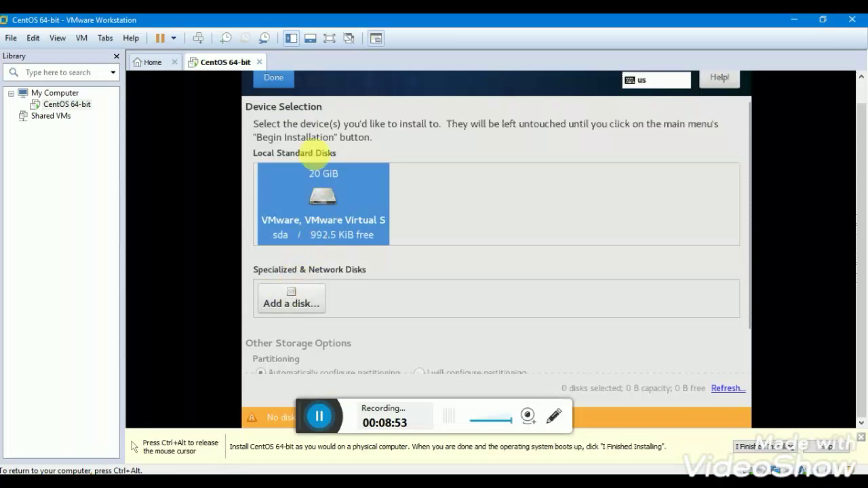
pyautogui.click(278, 77)
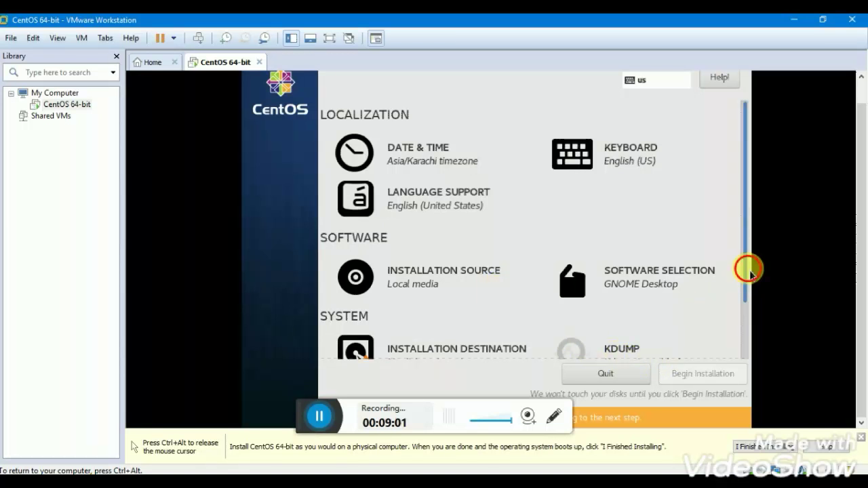
pyautogui.moveTo(748, 267); pyautogui.dragTo(752, 319)
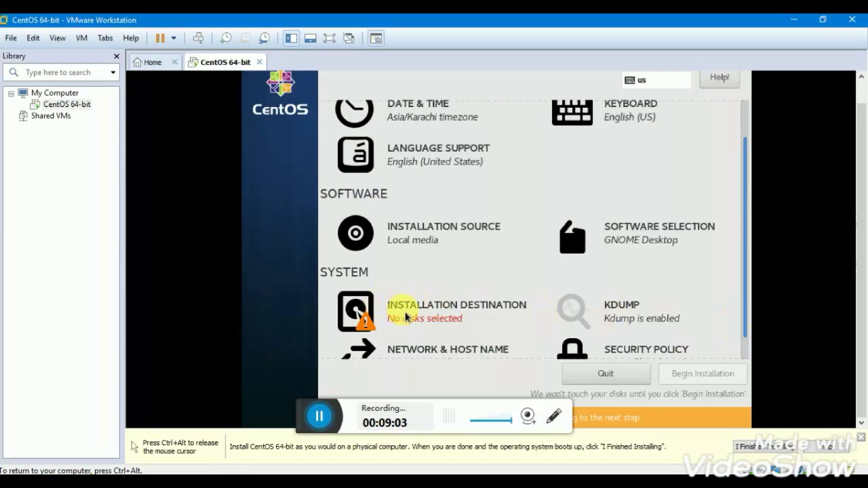
pyautogui.scroll(-1, 409, 318)
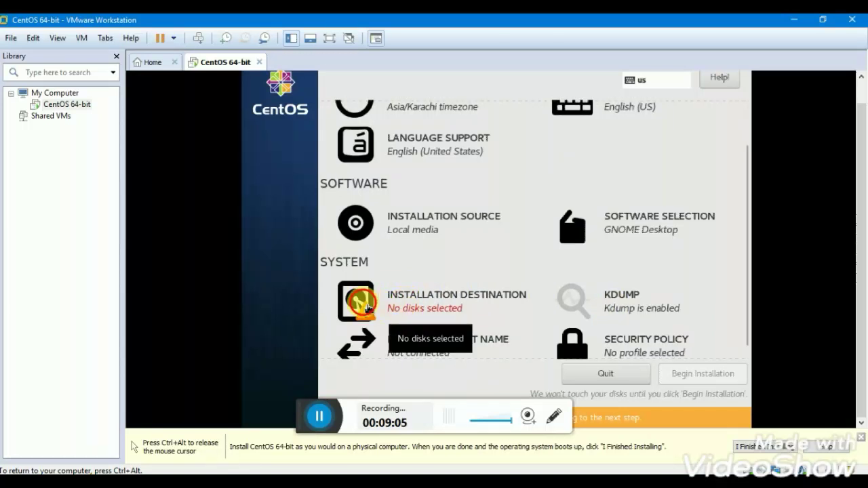
pyautogui.click(356, 303)
pyautogui.click(321, 198)
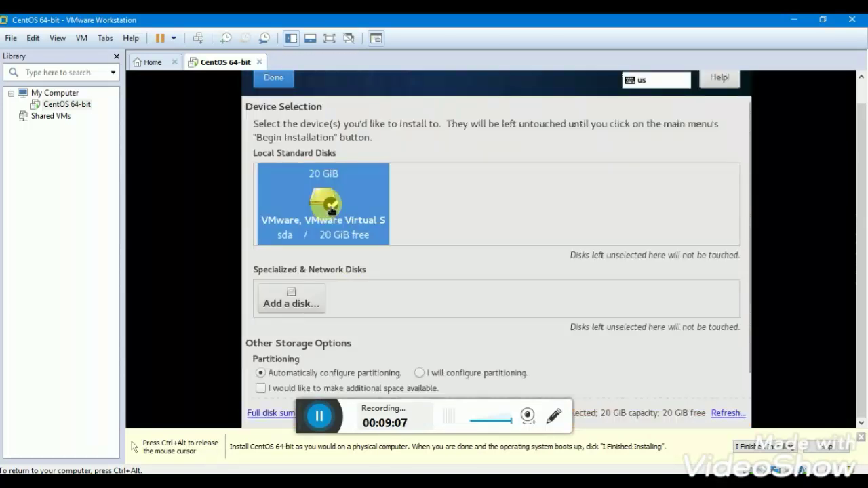
pyautogui.click(275, 78)
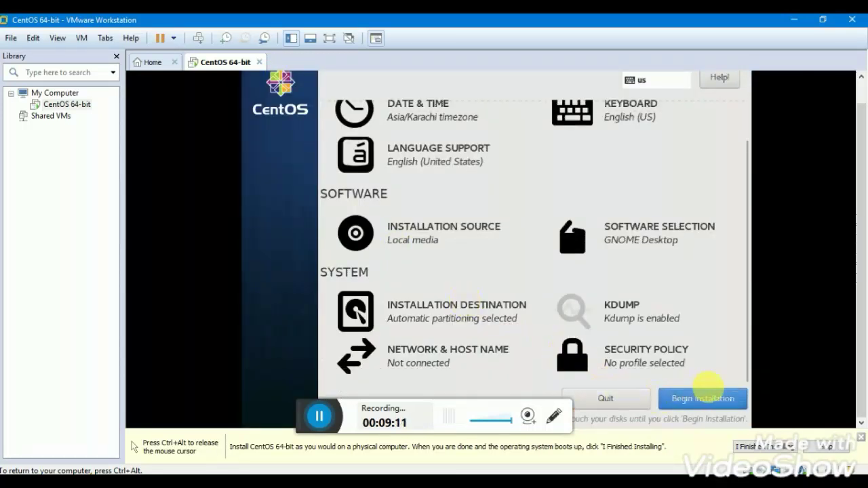
pyautogui.click(702, 398)
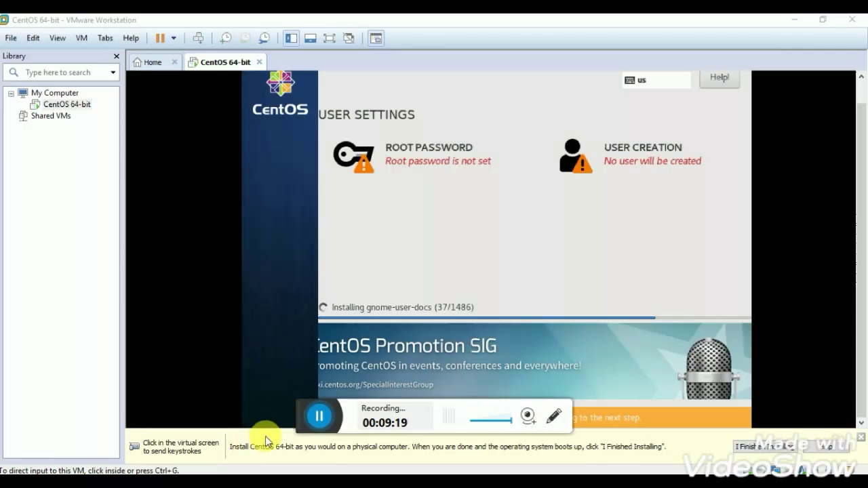
pyautogui.hotkey('alt', 'Tab')
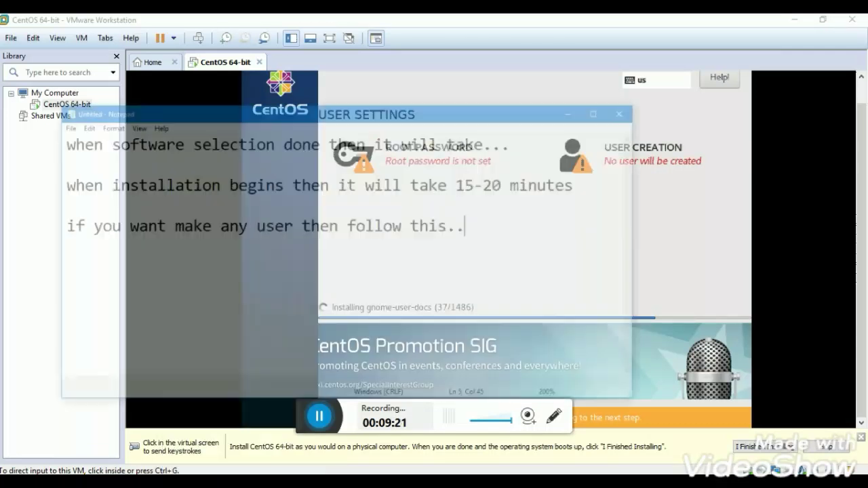
pyautogui.moveTo(629, 139); pyautogui.dragTo(5, 149)
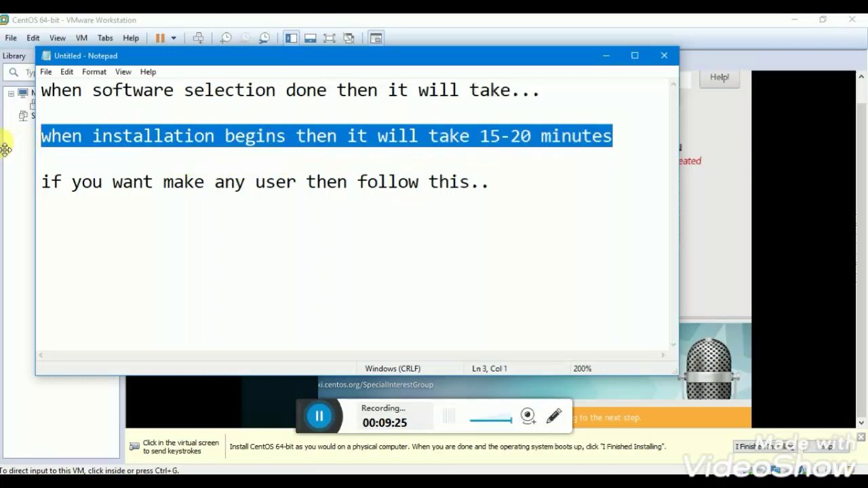
pyautogui.moveTo(202, 482)
pyautogui.click(273, 434)
pyautogui.click(480, 326)
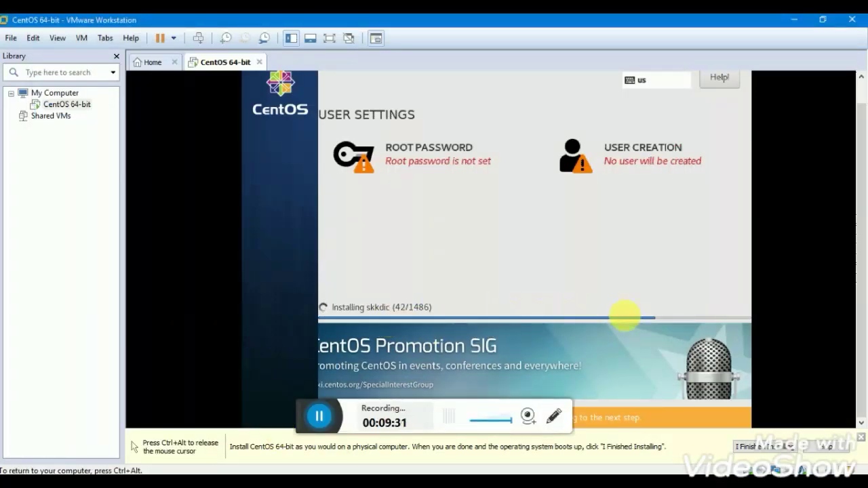
pyautogui.hotkey('ctrl', 'alt')
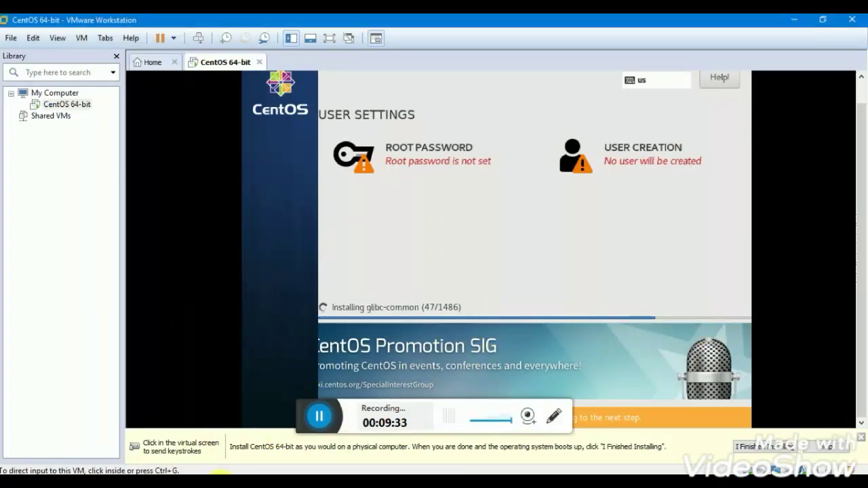
pyautogui.click(224, 480)
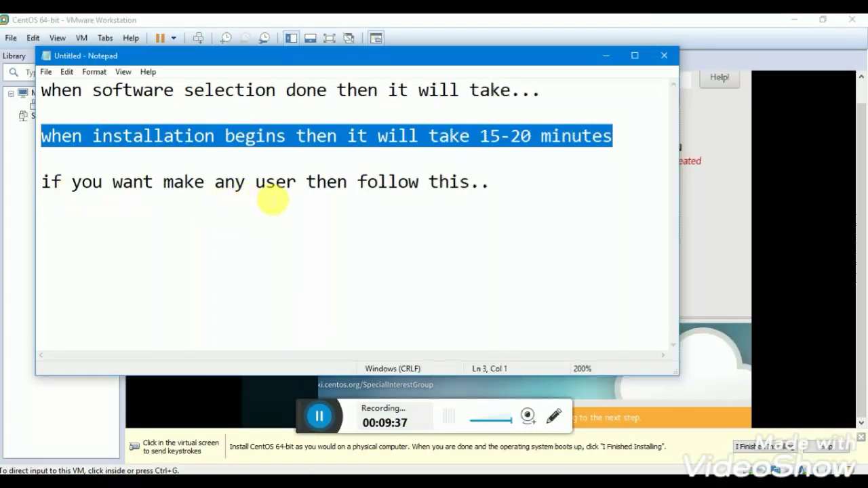
pyautogui.moveTo(41, 181); pyautogui.dragTo(504, 184)
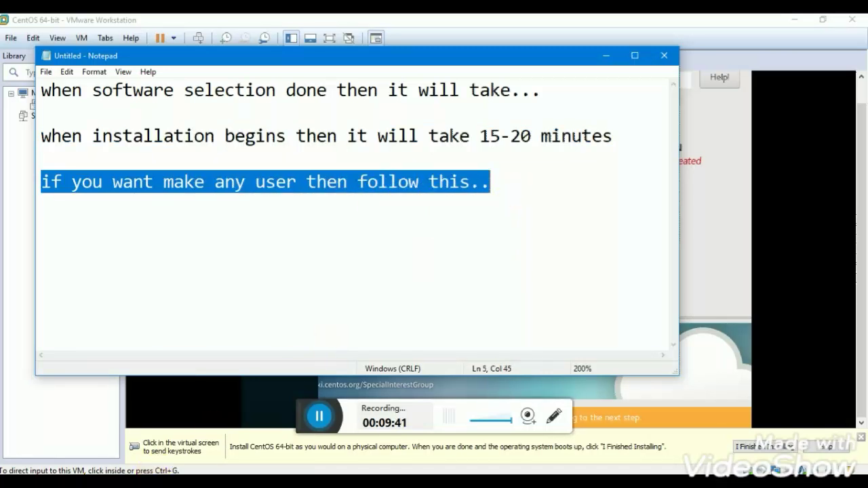
# Enter the root password, confirm it, and return from the Root Password screen.
pyautogui.click(251, 423)
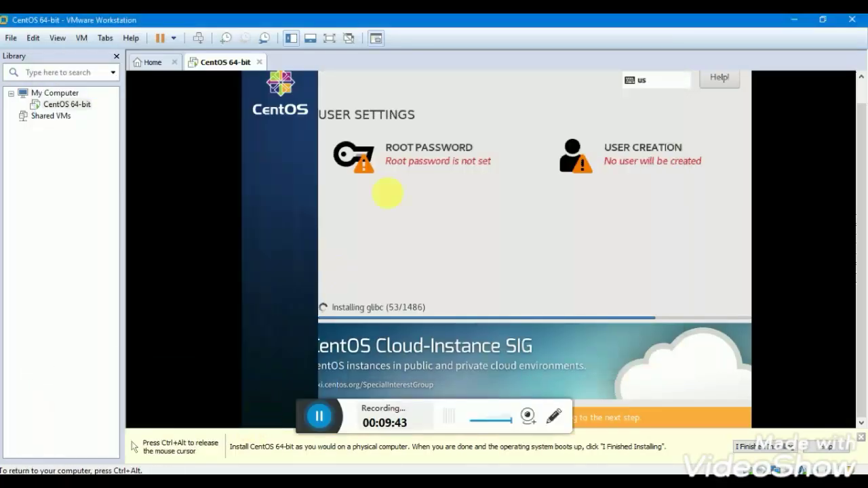
pyautogui.click(427, 161)
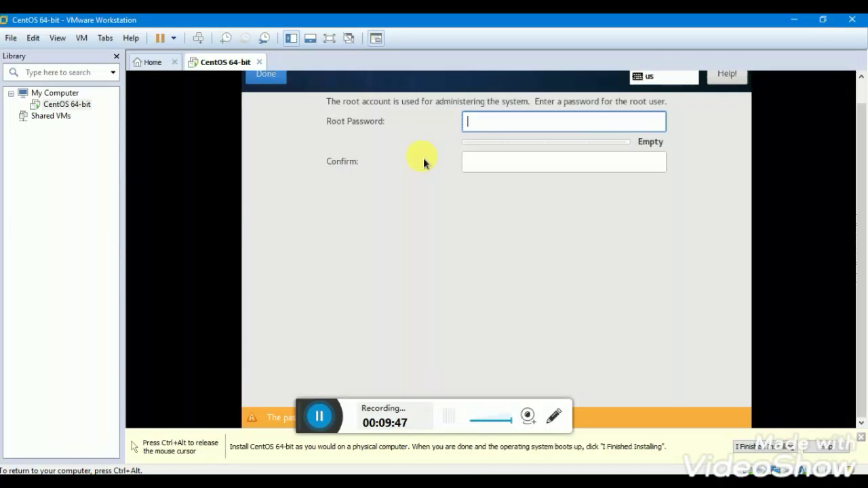
pyautogui.write('12345678')
pyautogui.click(480, 165)
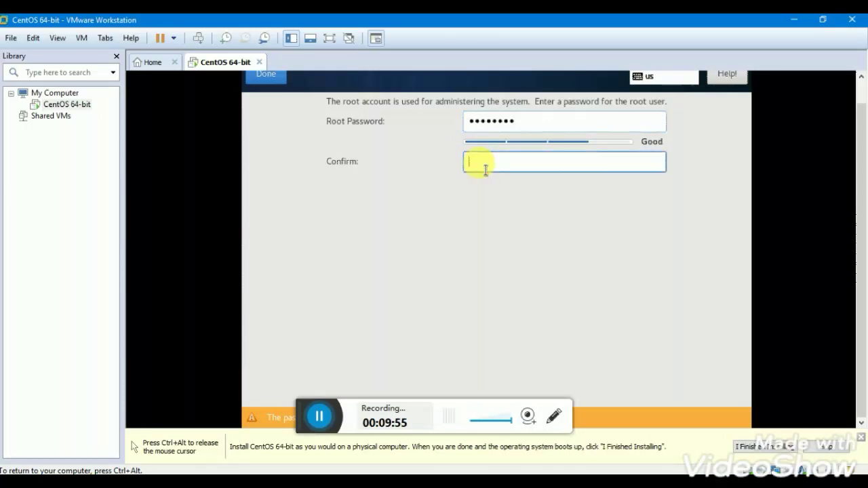
pyautogui.write('12345678')
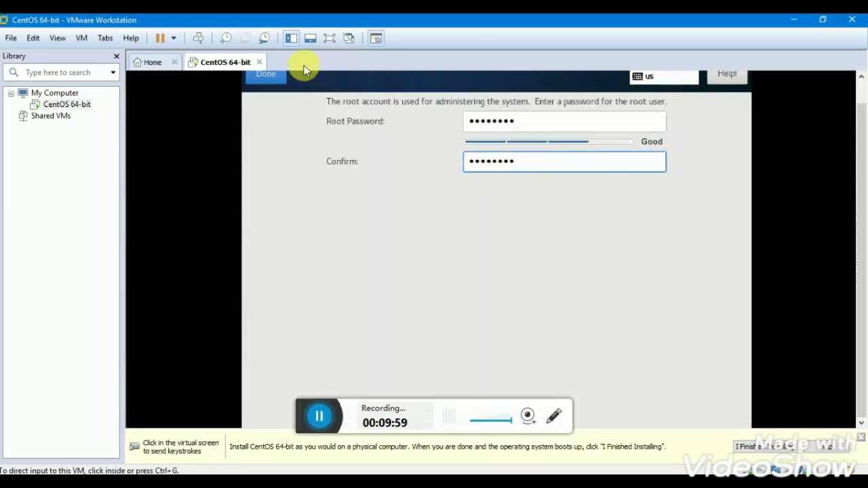
pyautogui.click(272, 75)
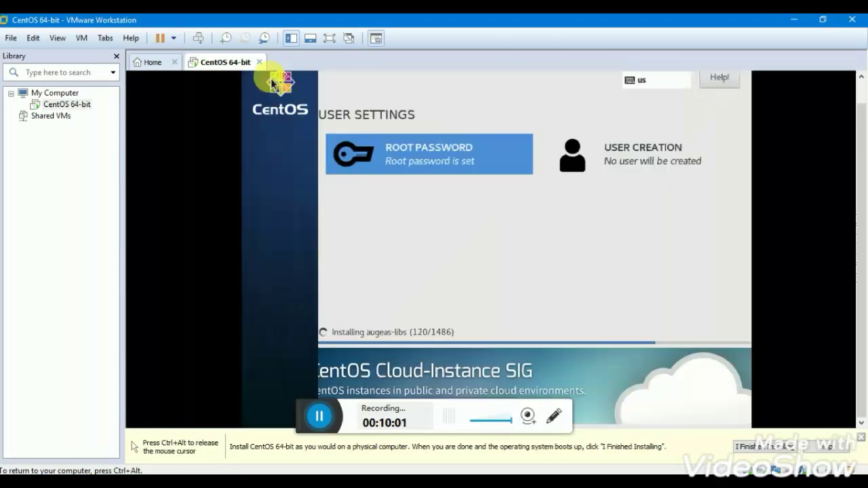
# Create a user account with the user's name, a password and its confirmation.
pyautogui.click(662, 162)
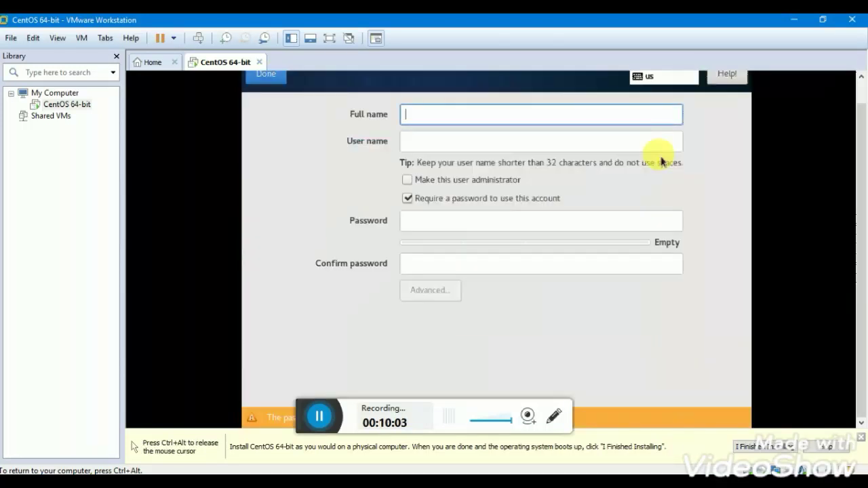
pyautogui.write('S')
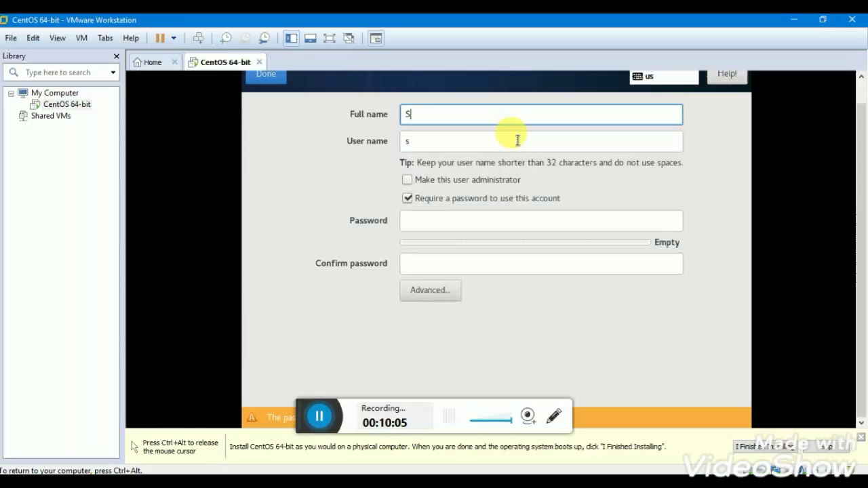
pyautogui.write('hahzaib')
pyautogui.click(477, 228)
pyautogui.write('*******')
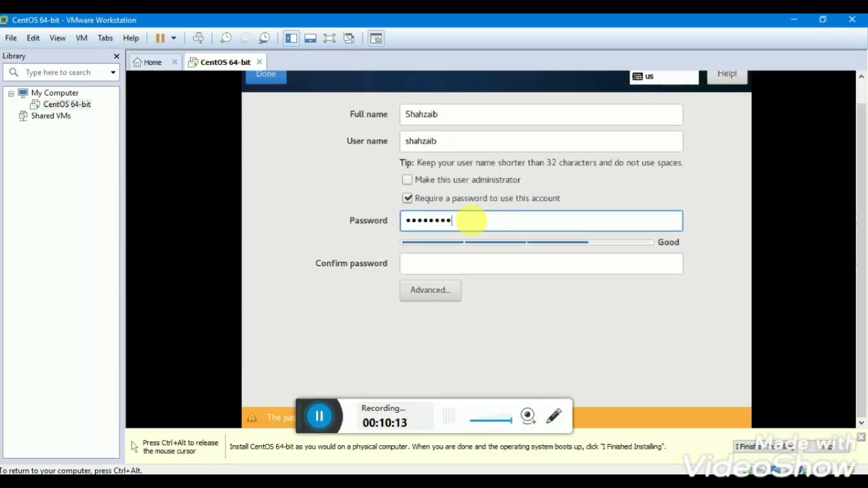
pyautogui.click(504, 267)
pyautogui.write('******')
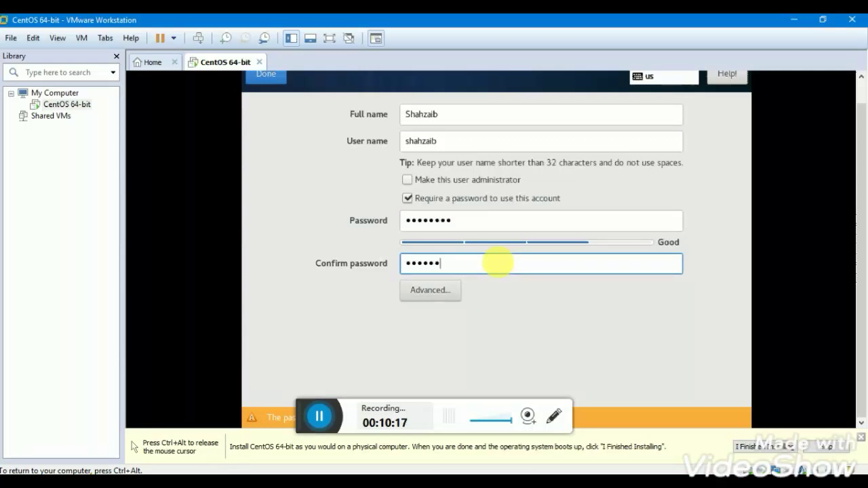
pyautogui.write('***')
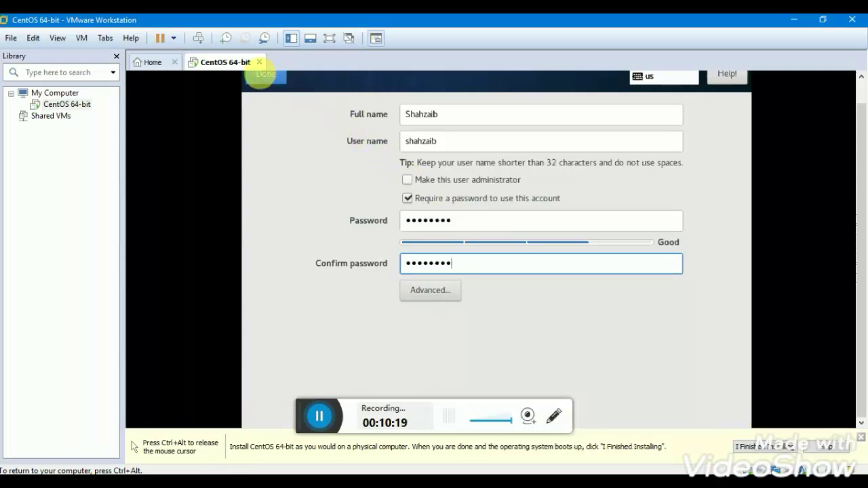
pyautogui.click(264, 74)
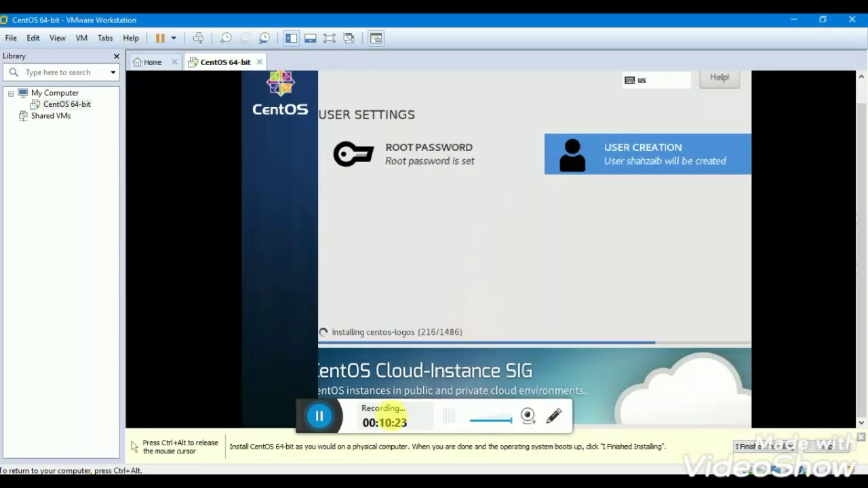
# Release the mouse from the VM and wait for package installation to reach Complete.
pyautogui.hotkey('ctrl', 'alt')
pyautogui.click(322, 422)
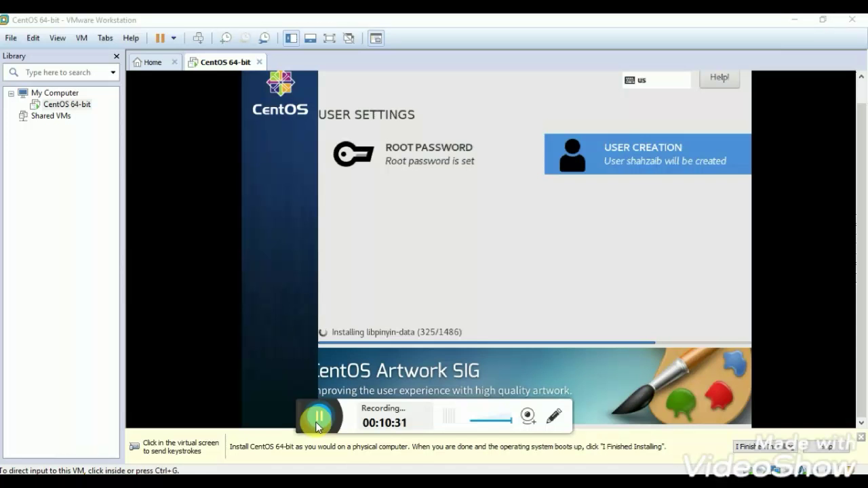
pyautogui.click(315, 421)
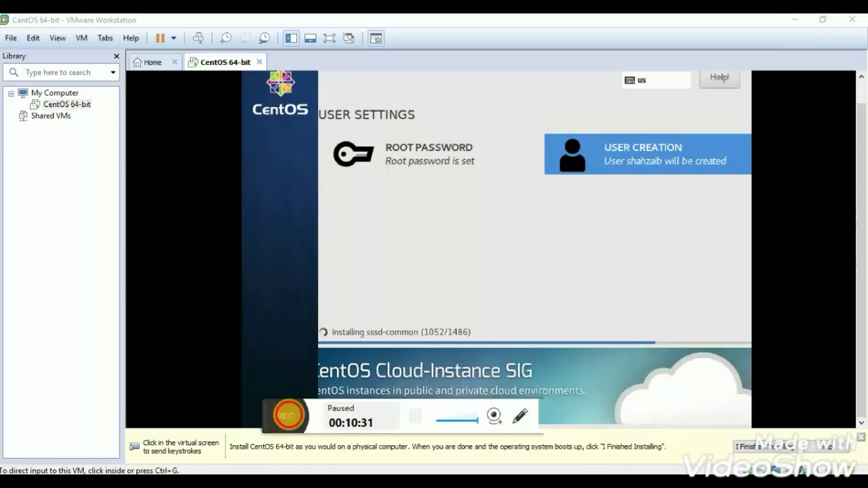
pyautogui.click(291, 418)
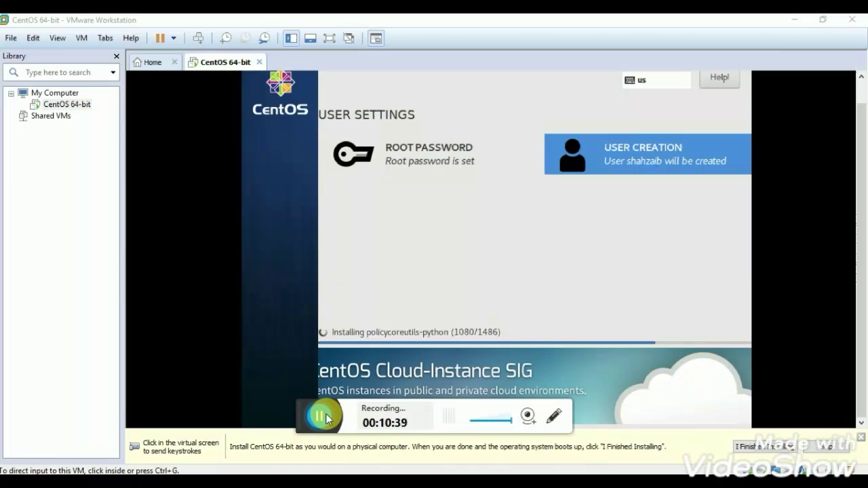
pyautogui.click(326, 415)
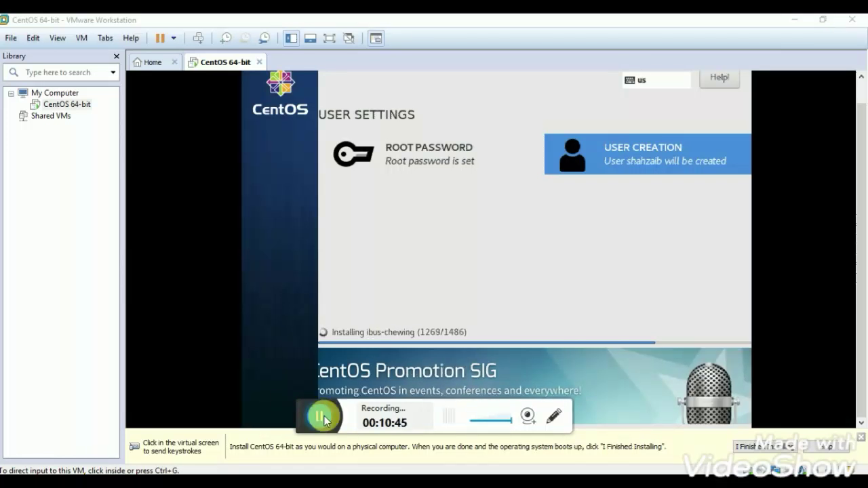
pyautogui.click(315, 414)
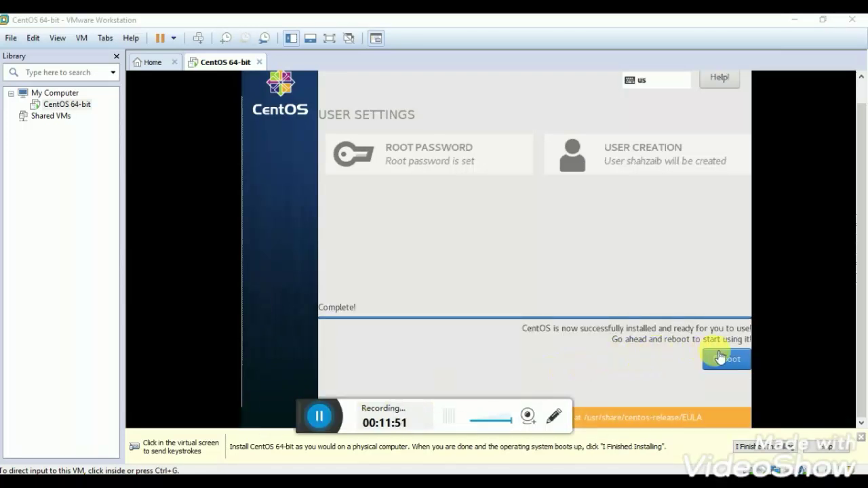
# Reboot the newly installed CentOS and wait for it to load the graphical server.
pyautogui.click(728, 363)
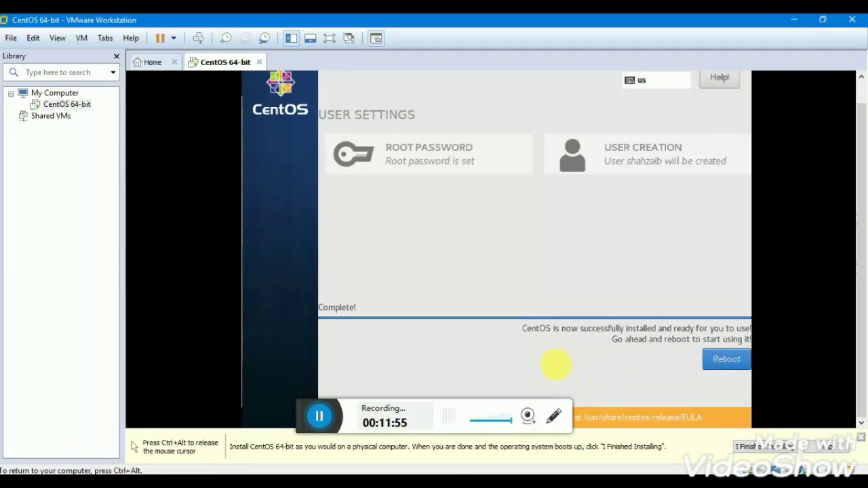
pyautogui.hotkey('ctrl', 'alt')
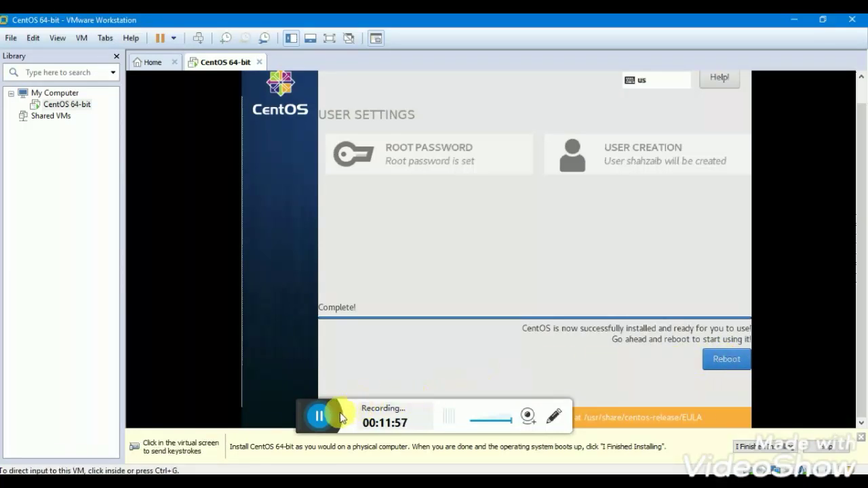
pyautogui.click(387, 383)
pyautogui.hotkey('ctrl', 'alt')
pyautogui.click(283, 408)
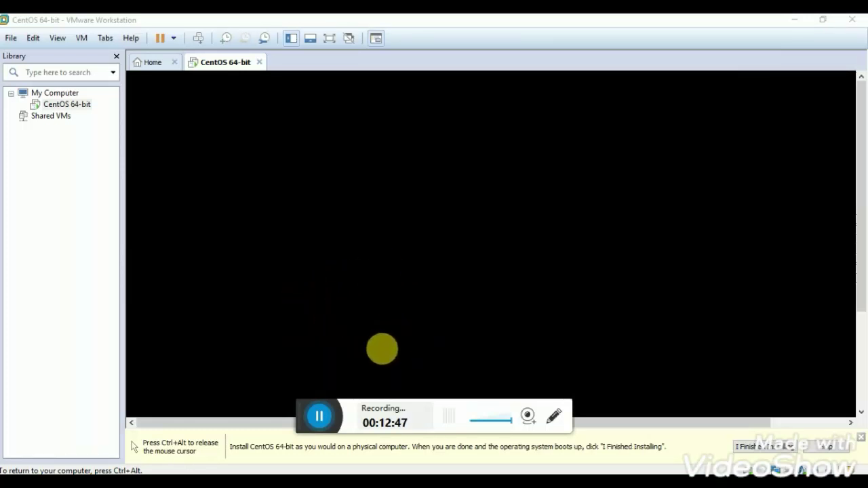
pyautogui.hotkey('ctrl', 'alt')
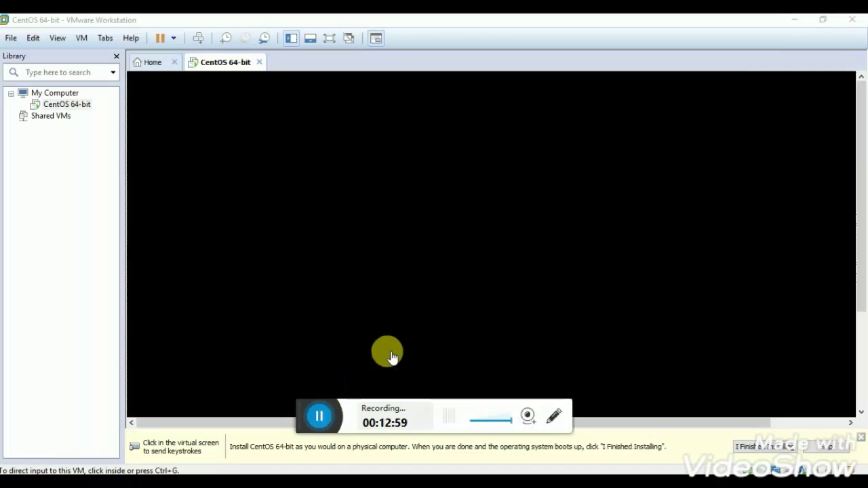
# Accept the CentOS 7 license agreement on the License Information page.
pyautogui.click(322, 414)
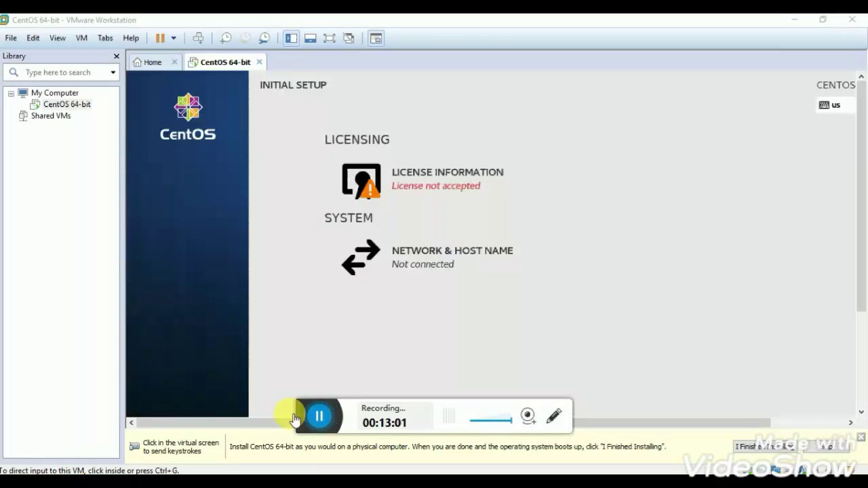
pyautogui.click(395, 177)
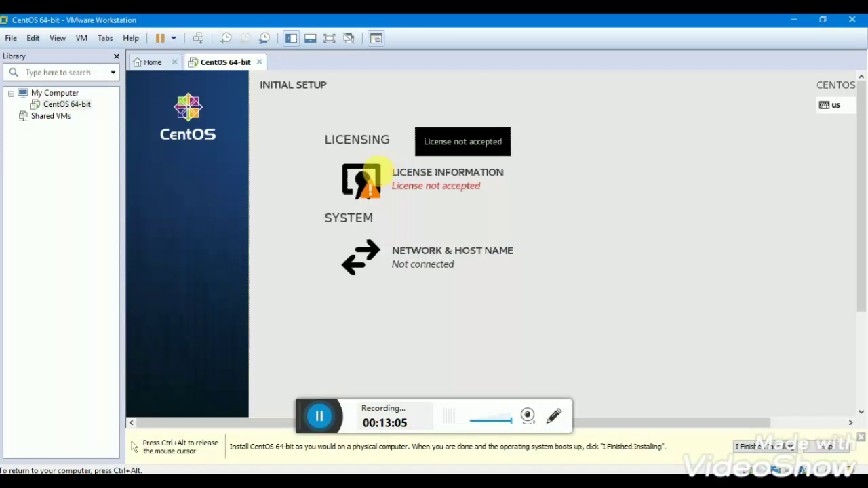
pyautogui.click(390, 174)
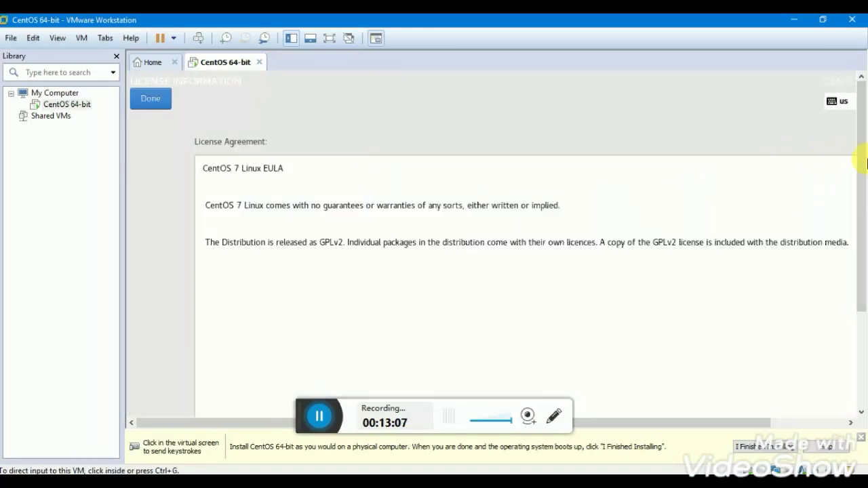
pyautogui.moveTo(863, 158); pyautogui.dragTo(862, 265)
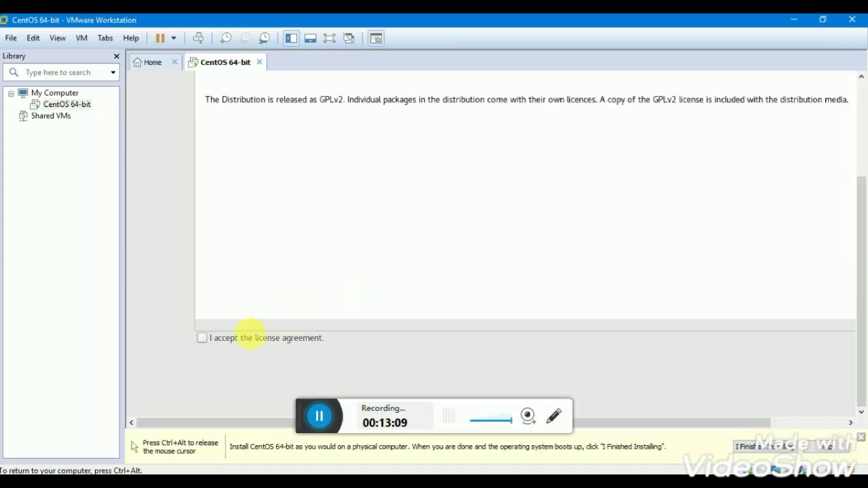
pyautogui.click(236, 343)
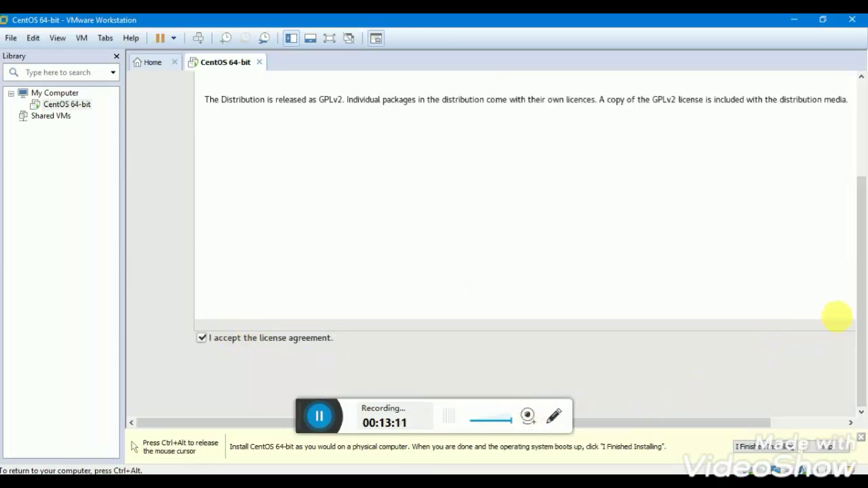
pyautogui.moveTo(861, 309); pyautogui.dragTo(827, 174)
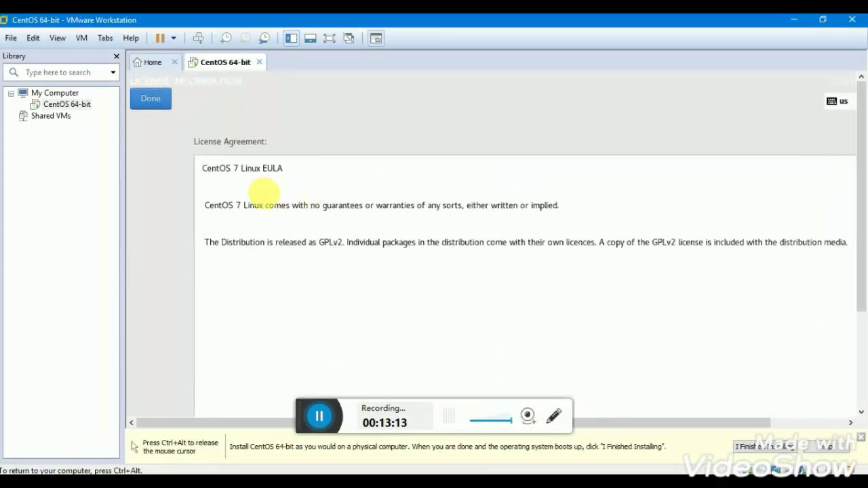
pyautogui.click(158, 102)
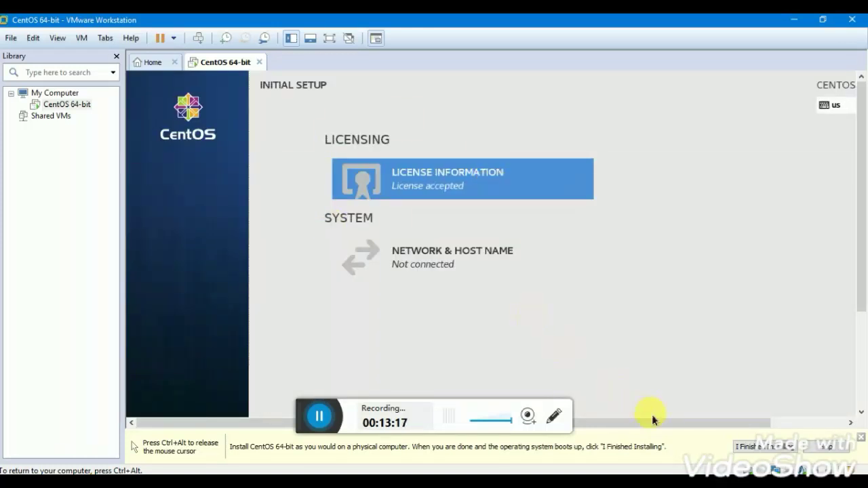
# Finish the Initial Setup configuration so CentOS continues booting.
pyautogui.moveTo(651, 427); pyautogui.dragTo(736, 430)
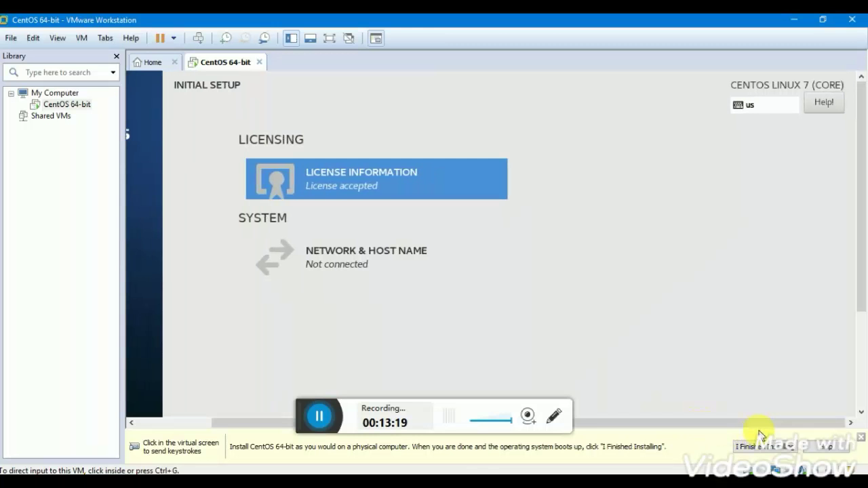
pyautogui.click(860, 298)
pyautogui.click(852, 410)
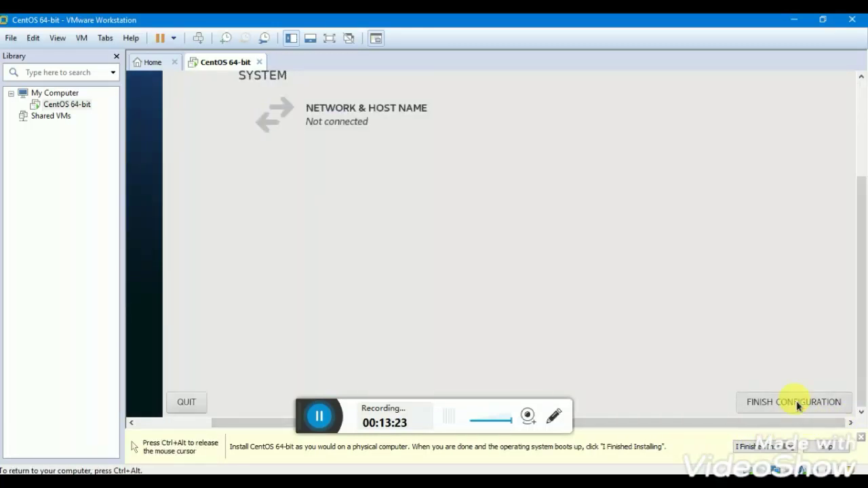
pyautogui.click(798, 404)
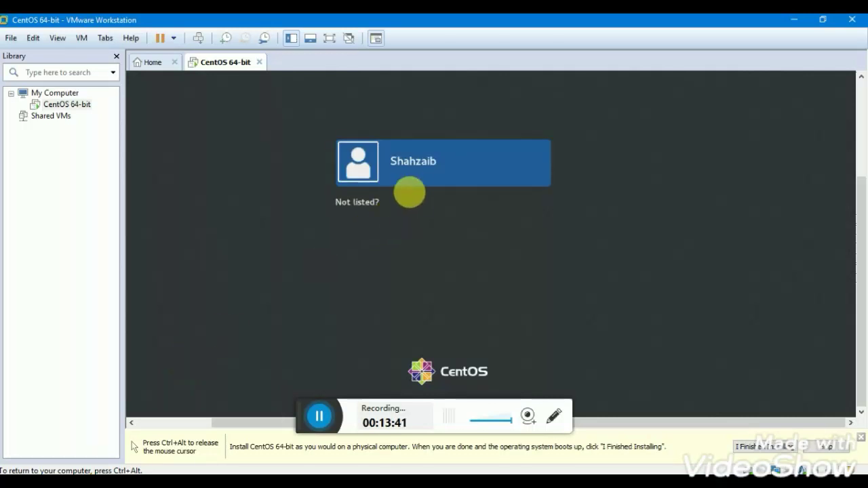
# Select the new user's tile and log in with its password to reach the GNOME desktop.
pyautogui.click(411, 169)
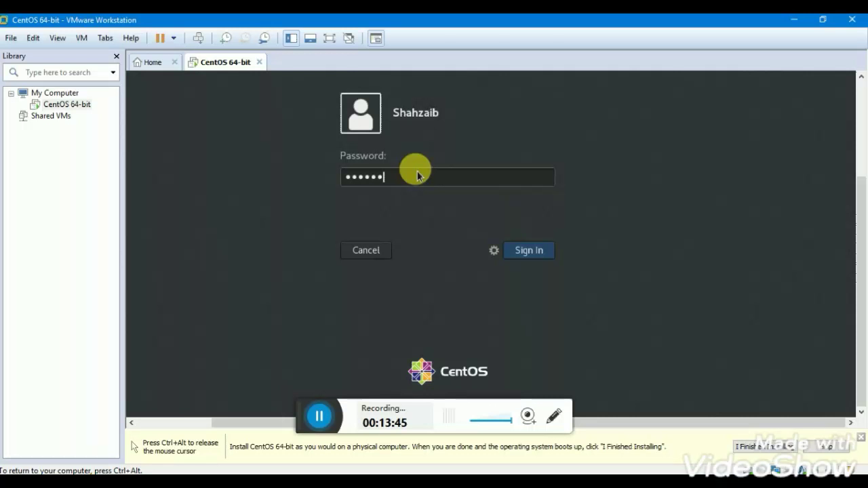
pyautogui.press('Return')
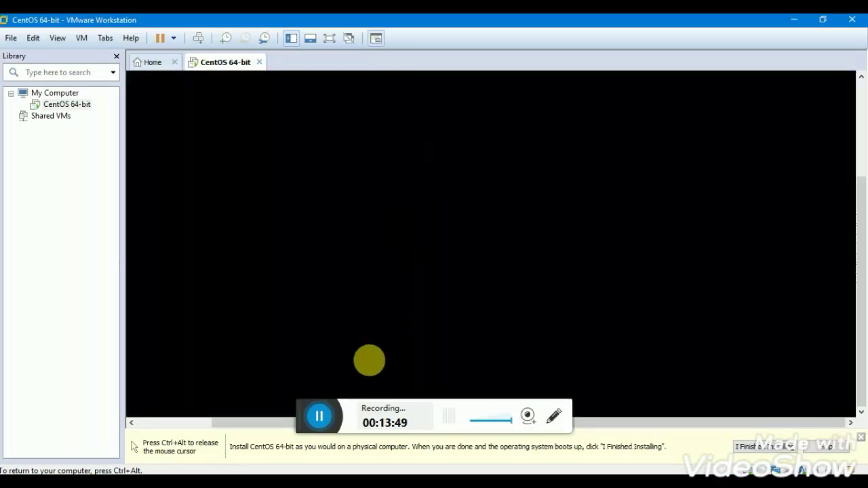
pyautogui.click(317, 413)
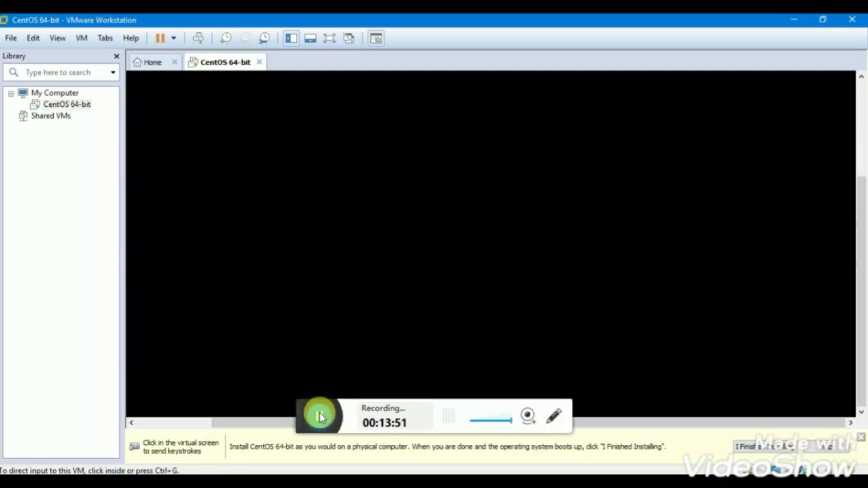
pyautogui.click(303, 418)
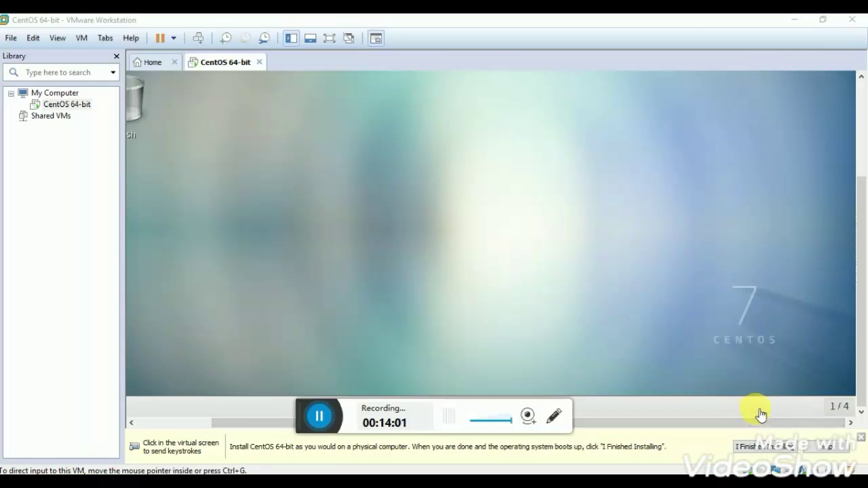
# Accept the Welcome, Typing and Privacy pages, skip Online Accounts, and start using CentOS Linux.
pyautogui.moveTo(862, 339); pyautogui.dragTo(858, 358)
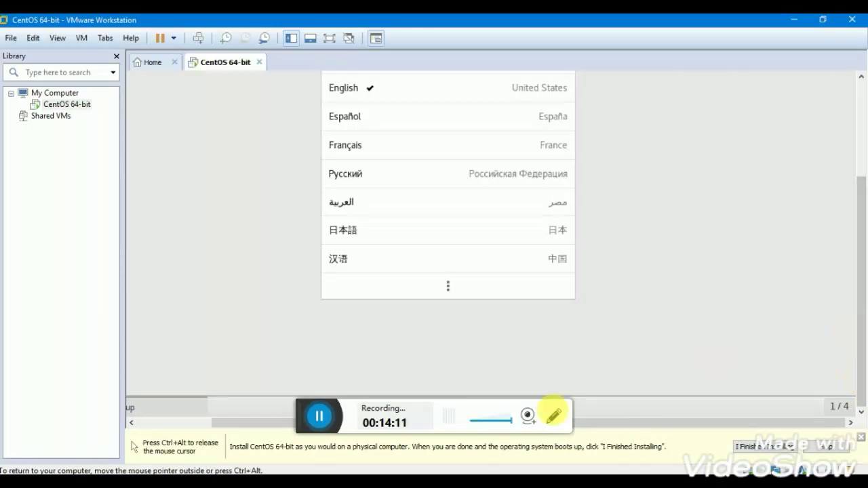
pyautogui.moveTo(859, 315); pyautogui.dragTo(861, 101)
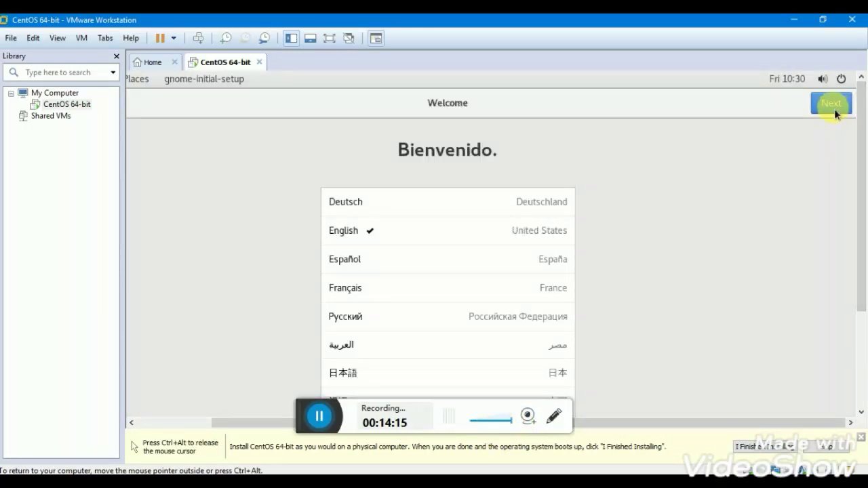
pyautogui.click(832, 105)
pyautogui.click(832, 105)
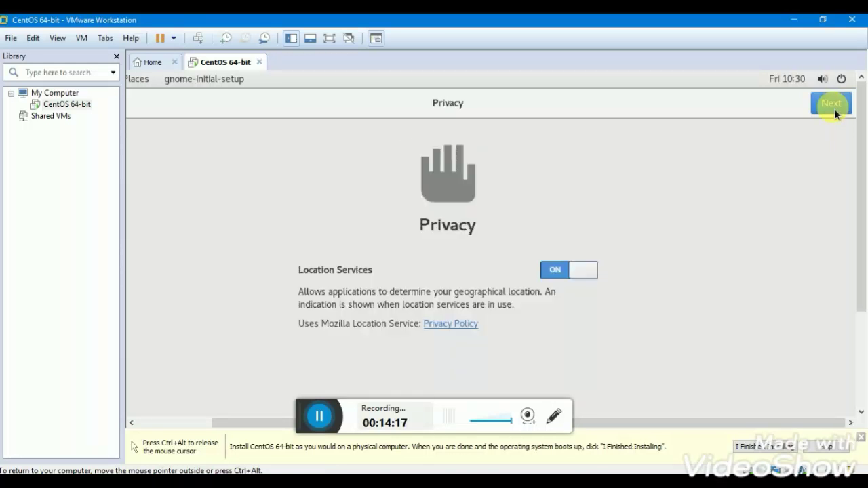
pyautogui.click(833, 106)
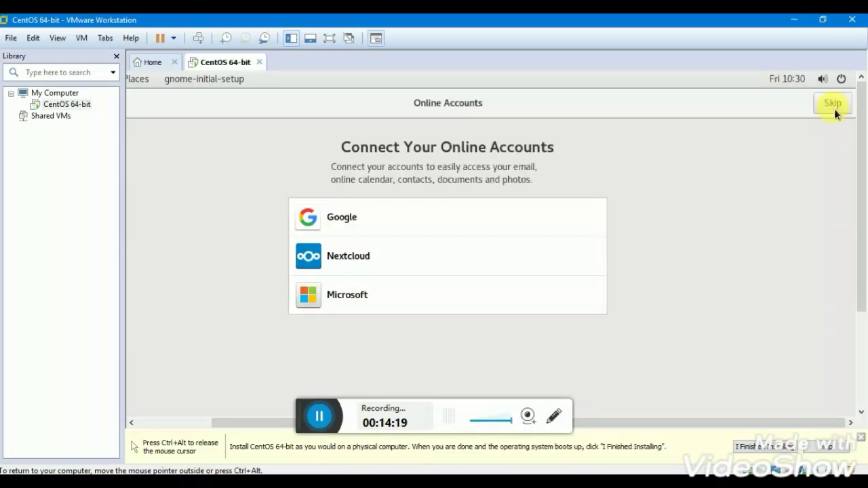
pyautogui.click(832, 105)
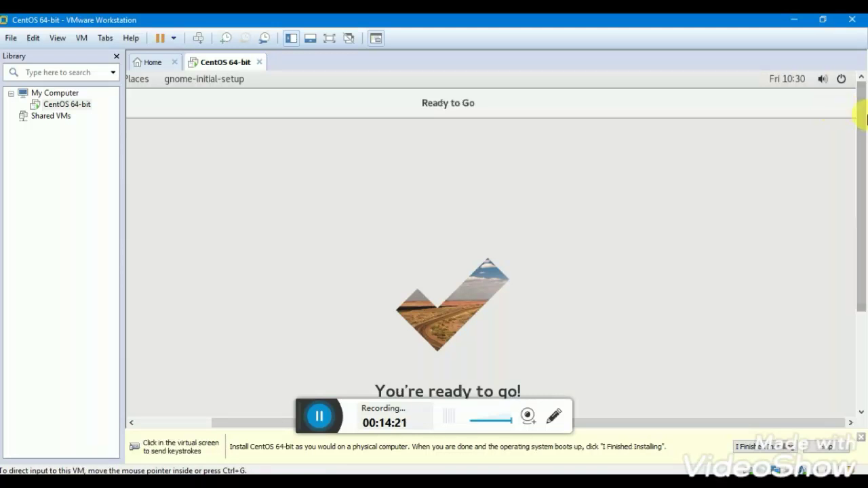
pyautogui.moveTo(863, 126); pyautogui.dragTo(858, 242)
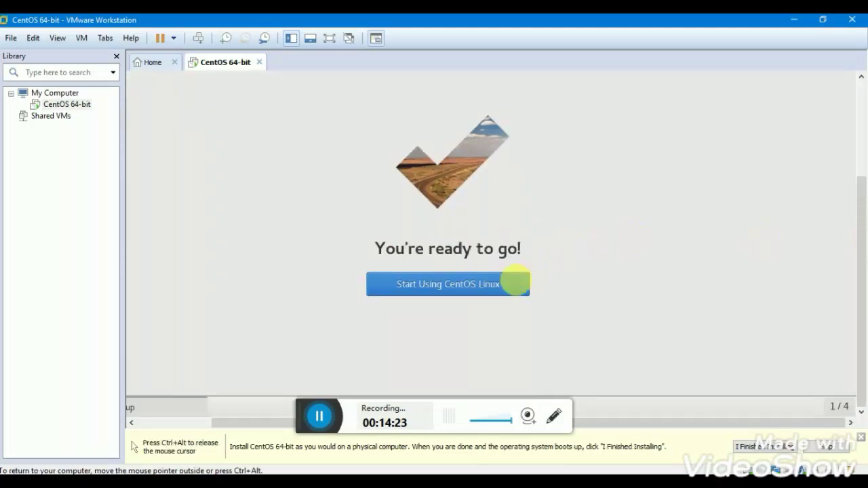
pyautogui.click(484, 288)
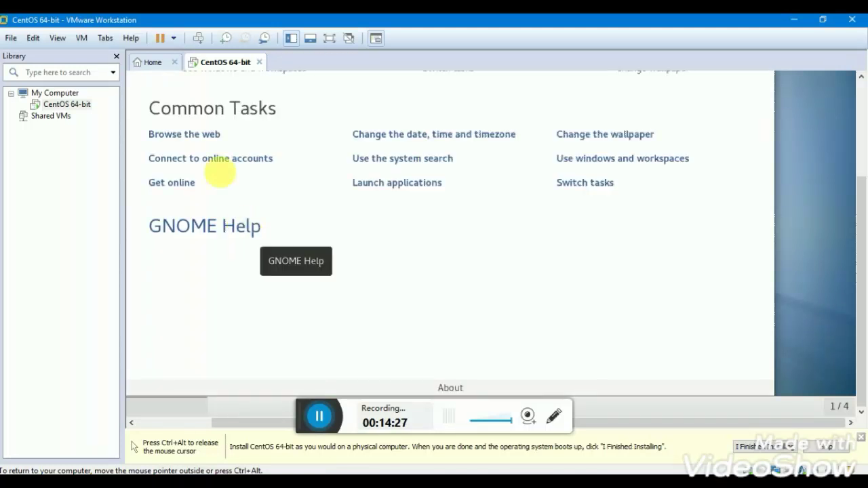
# Close the GNOME Help window and switch Workstation to its Home page.
pyautogui.scroll(2, 213, 160)
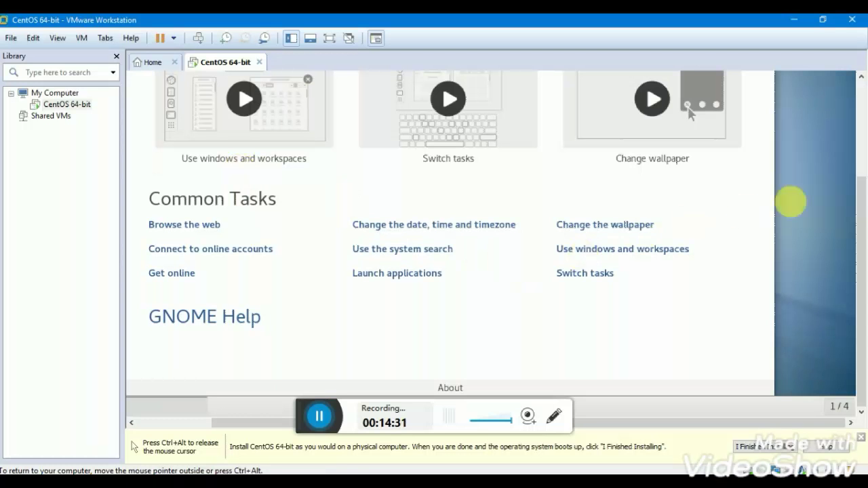
pyautogui.moveTo(862, 198); pyautogui.dragTo(861, 111)
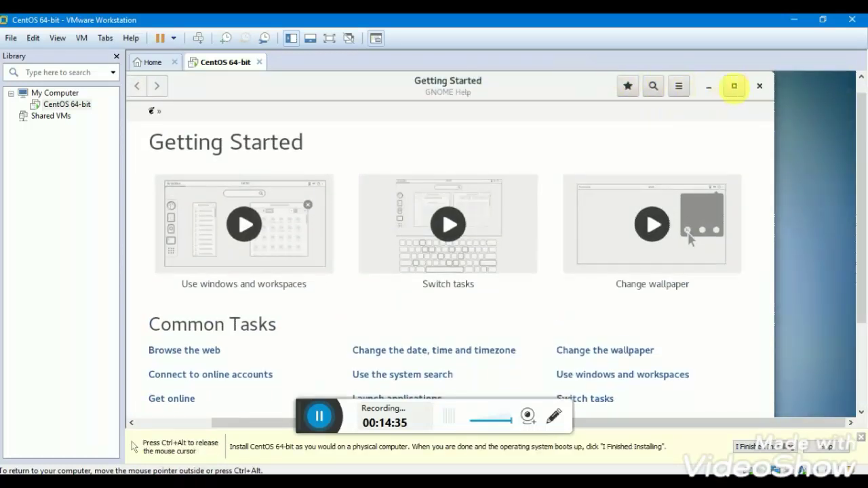
pyautogui.click(758, 86)
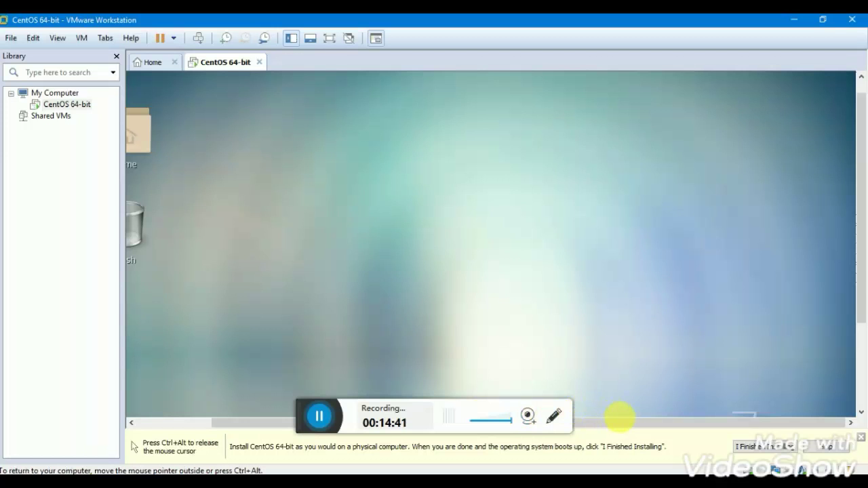
pyautogui.moveTo(627, 421); pyautogui.dragTo(560, 422)
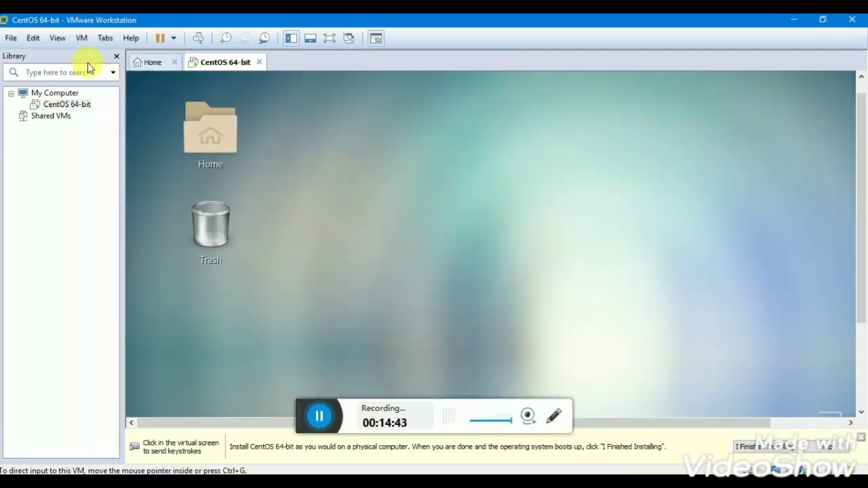
pyautogui.click(155, 63)
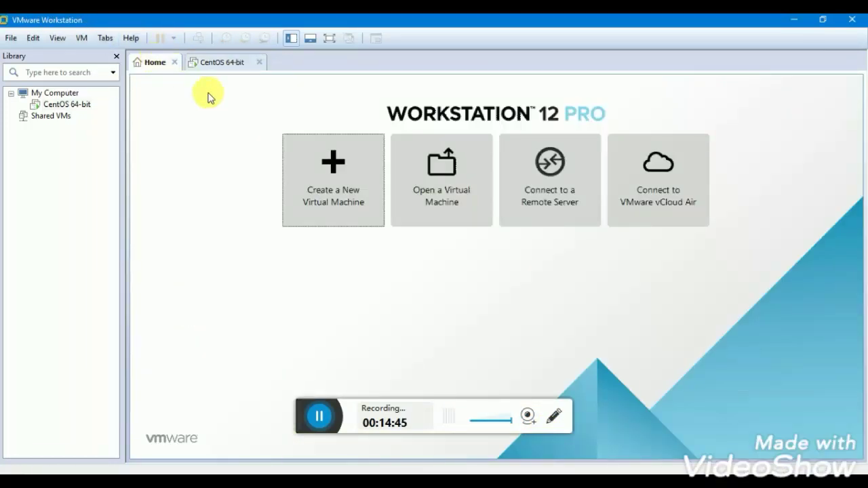
# Open and cancel the New Virtual Machine wizard, then return to the CentOS 64-bit tab.
pyautogui.click(324, 167)
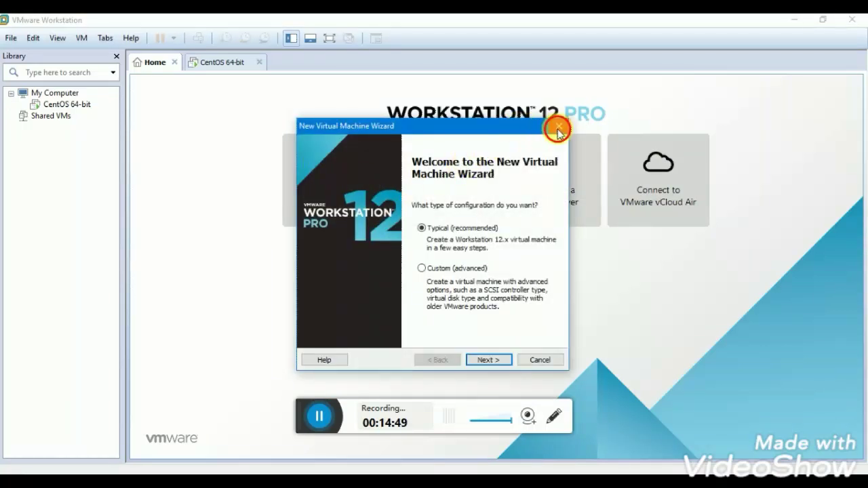
pyautogui.click(558, 127)
pyautogui.click(227, 63)
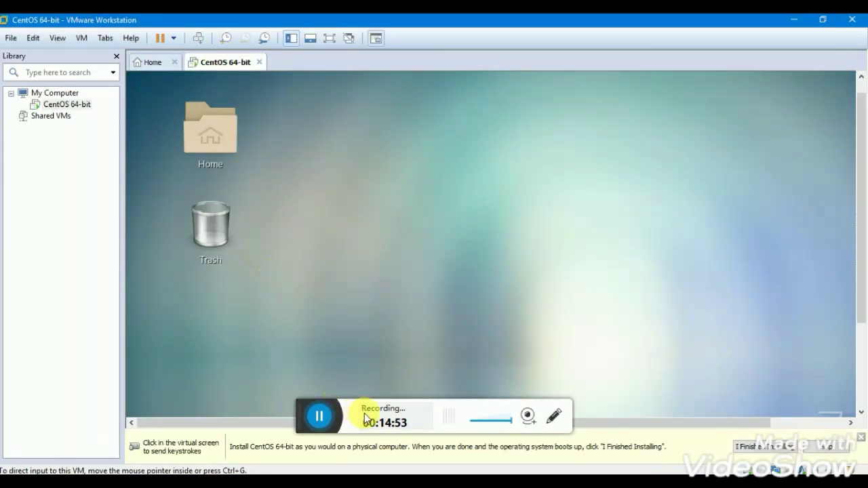
pyautogui.click(318, 415)
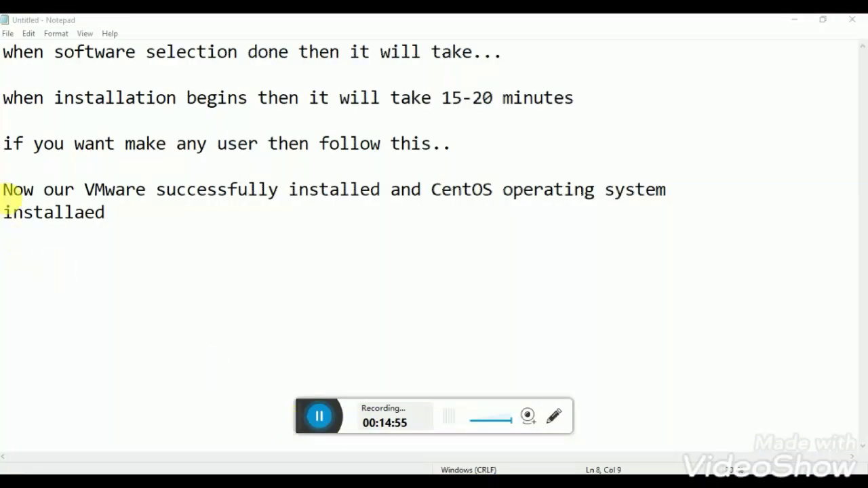
# Highlight the successful-installation sentence in Notepad and minimize Notepad to reveal the VM.
pyautogui.moveTo(4, 190); pyautogui.dragTo(124, 224)
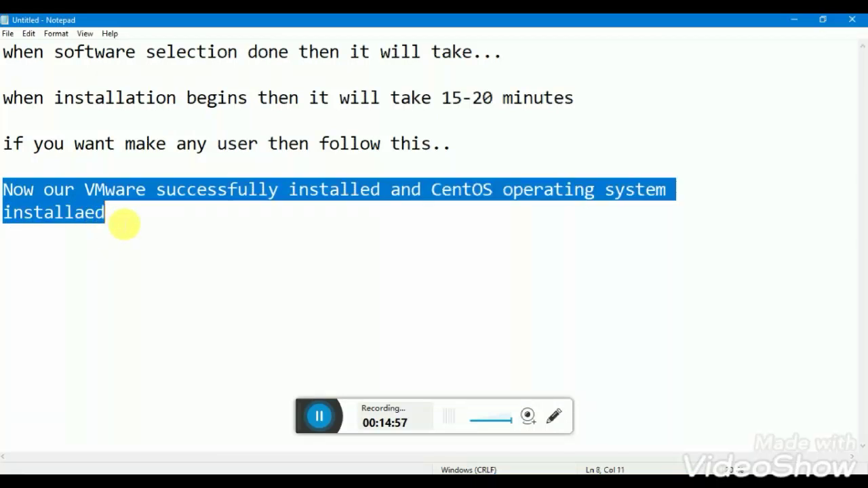
pyautogui.click(320, 421)
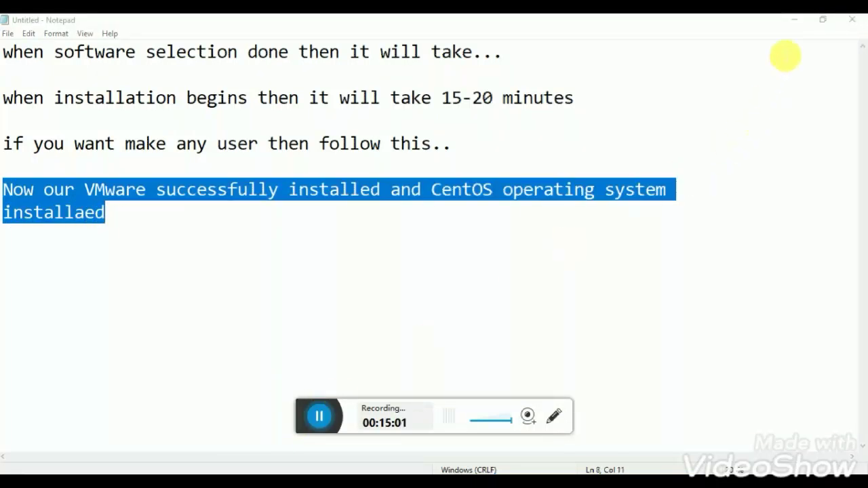
pyautogui.click(800, 20)
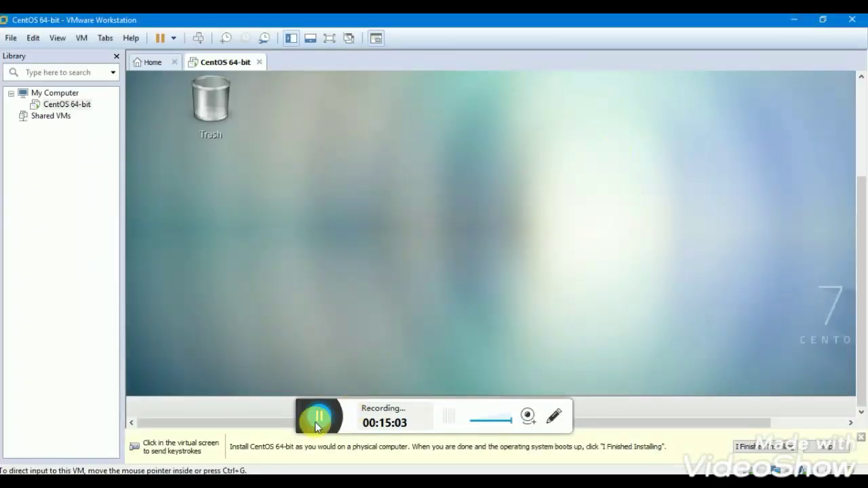
# Launch Terminal from the CentOS Applications menu and run ls to list the home folder.
pyautogui.click(320, 416)
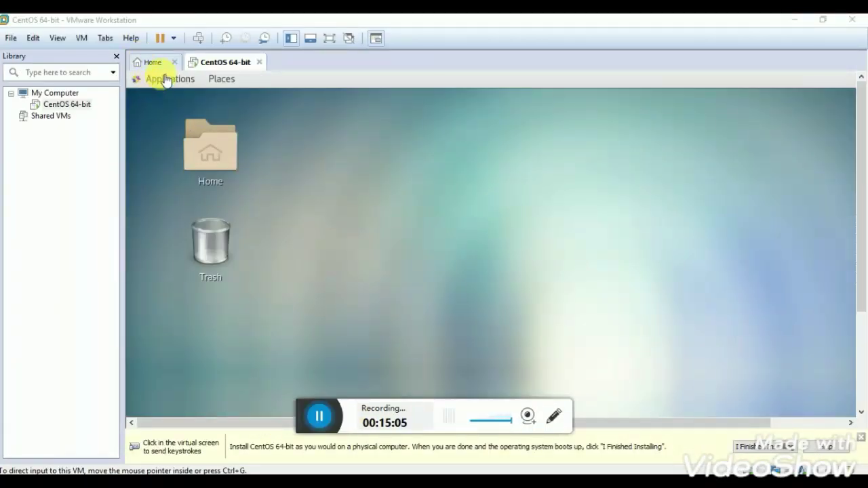
pyautogui.click(163, 81)
pyautogui.click(163, 84)
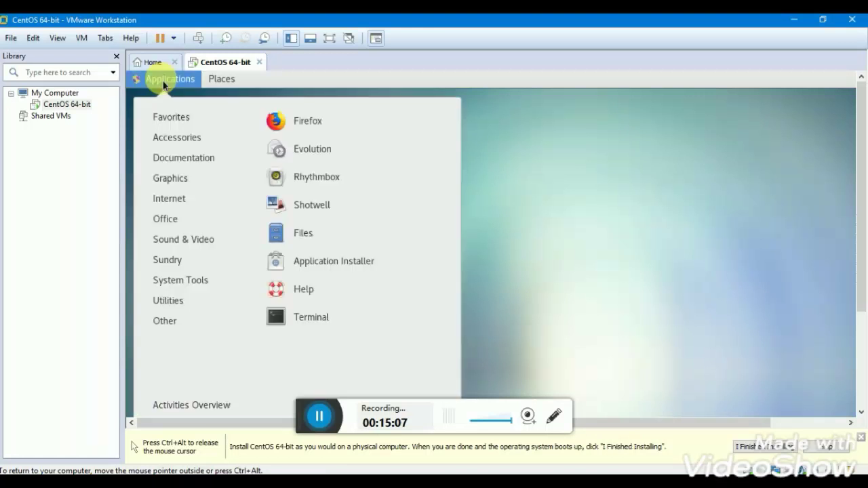
pyautogui.click(304, 320)
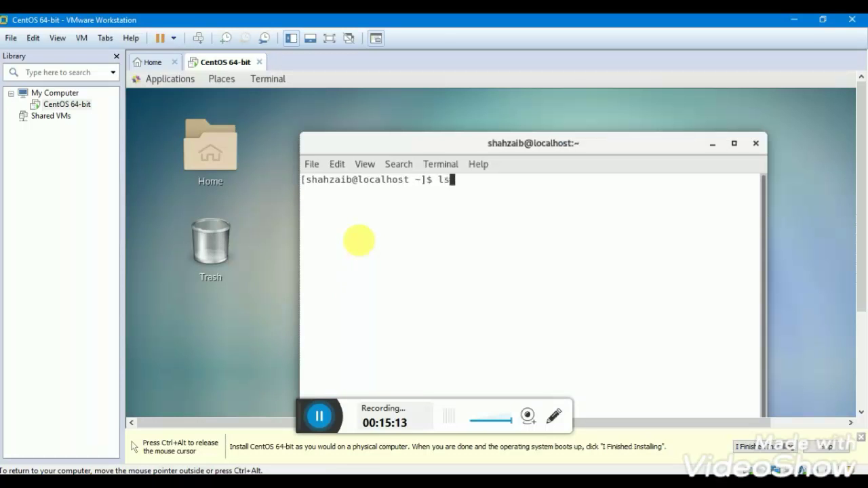
pyautogui.press('Return')
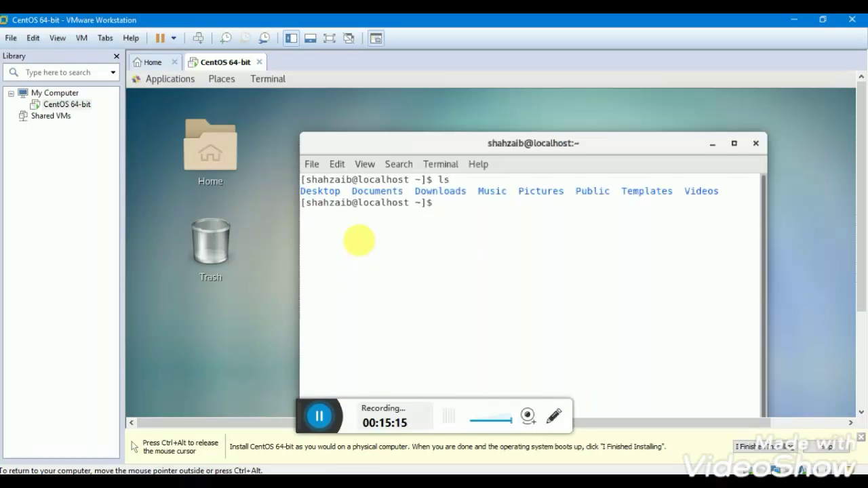
# Close the Terminal window, leaving the bare CentOS desktop.
pyautogui.click(312, 418)
pyautogui.click(318, 416)
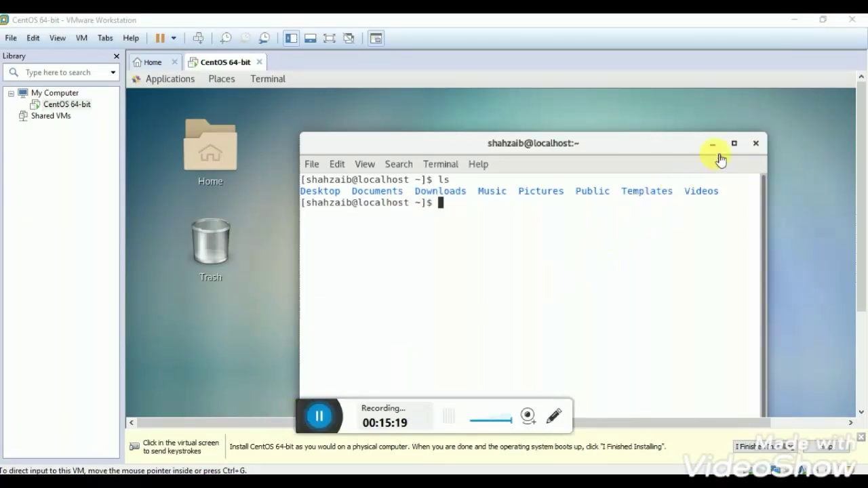
pyautogui.click(753, 147)
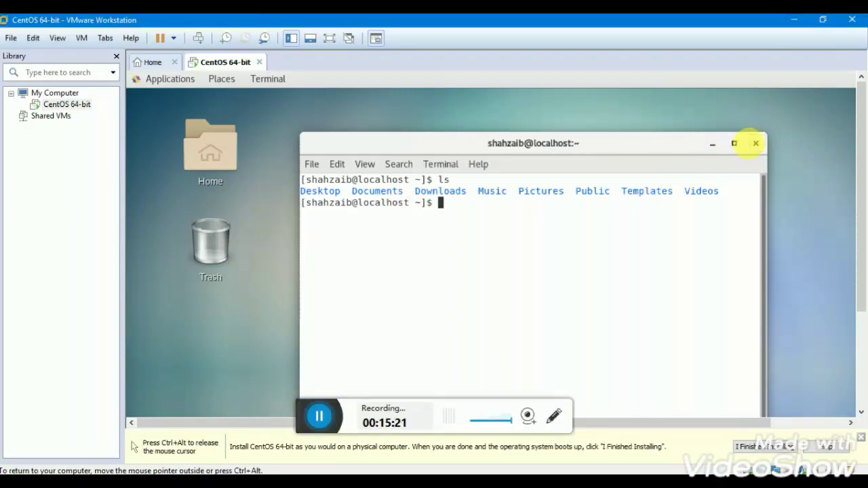
pyautogui.click(754, 144)
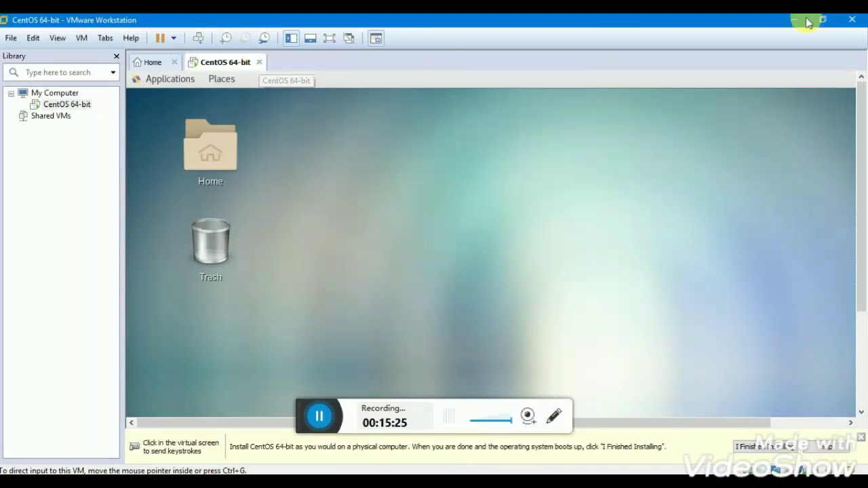
# Close Workstation and choose Power Off to shut down the running CentOS VM.
pyautogui.click(860, 23)
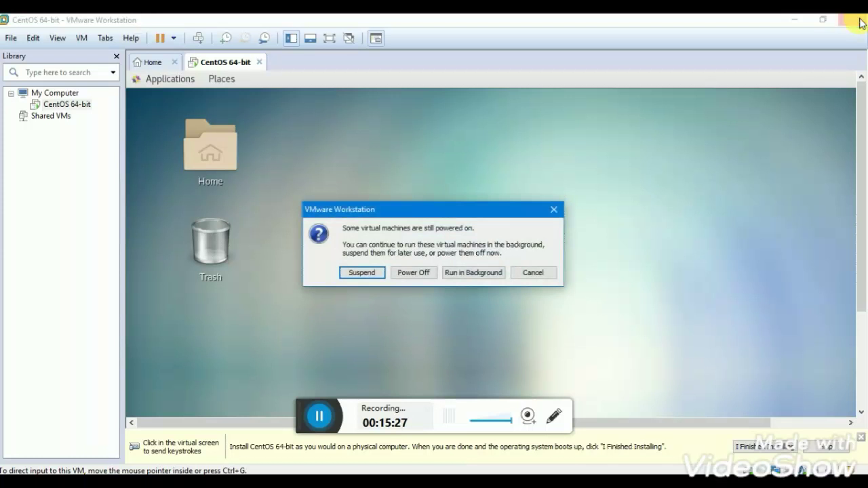
pyautogui.click(414, 273)
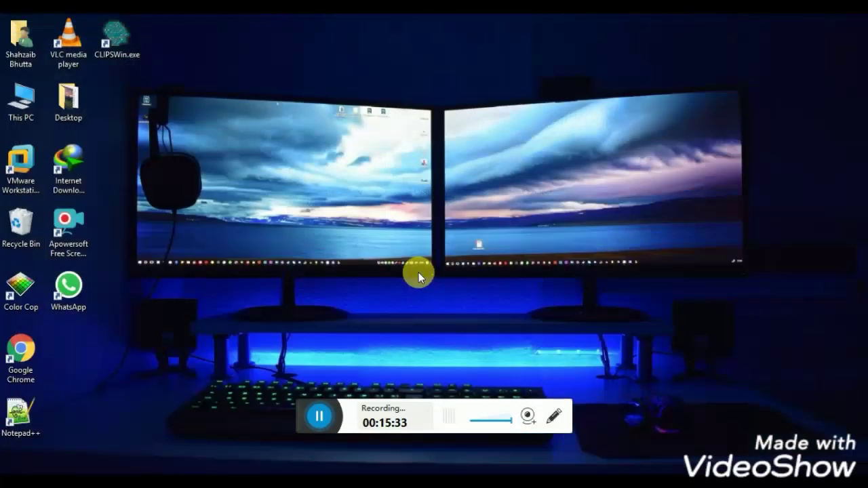
pyautogui.click(319, 416)
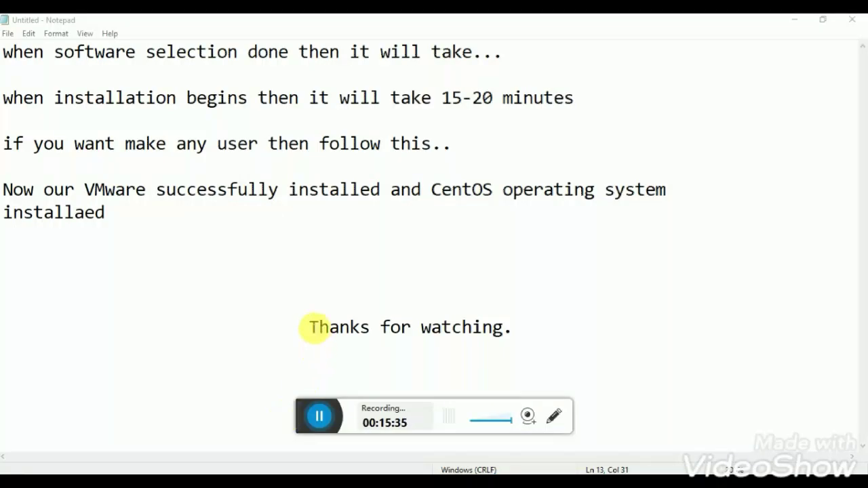
# Highlight the 'Thanks for watching.' line and close Notepad, bringing up the save prompt.
pyautogui.moveTo(310, 328); pyautogui.dragTo(527, 330)
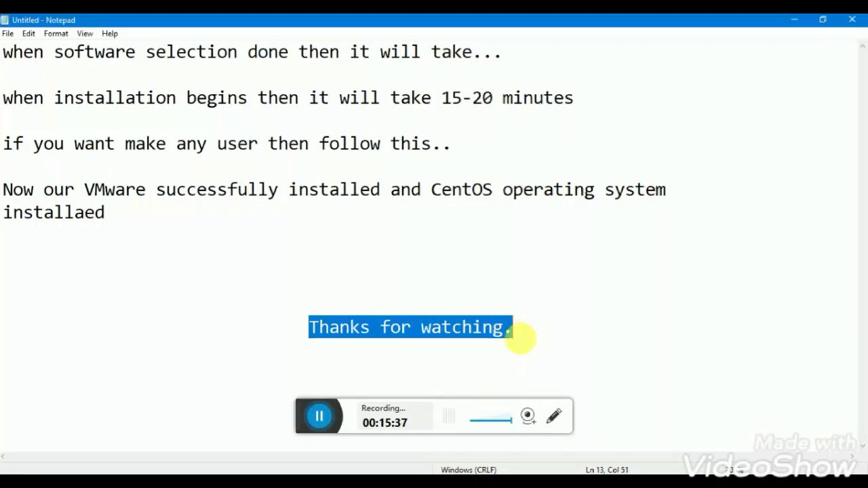
pyautogui.click(852, 20)
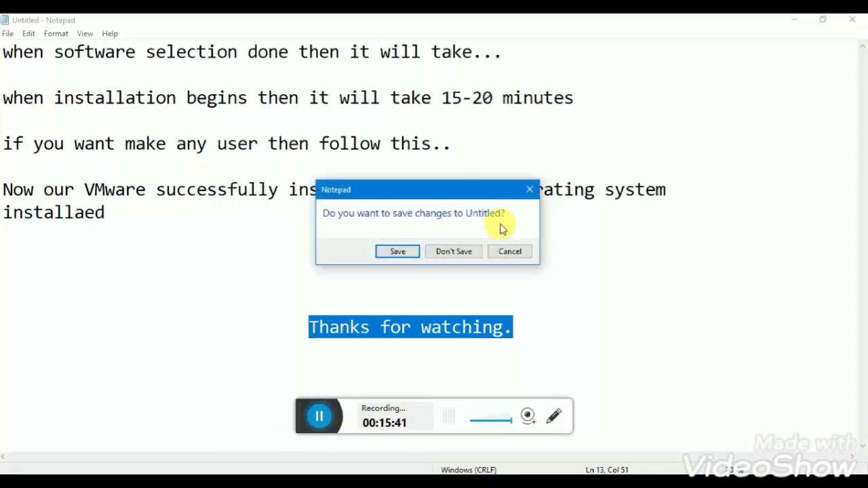